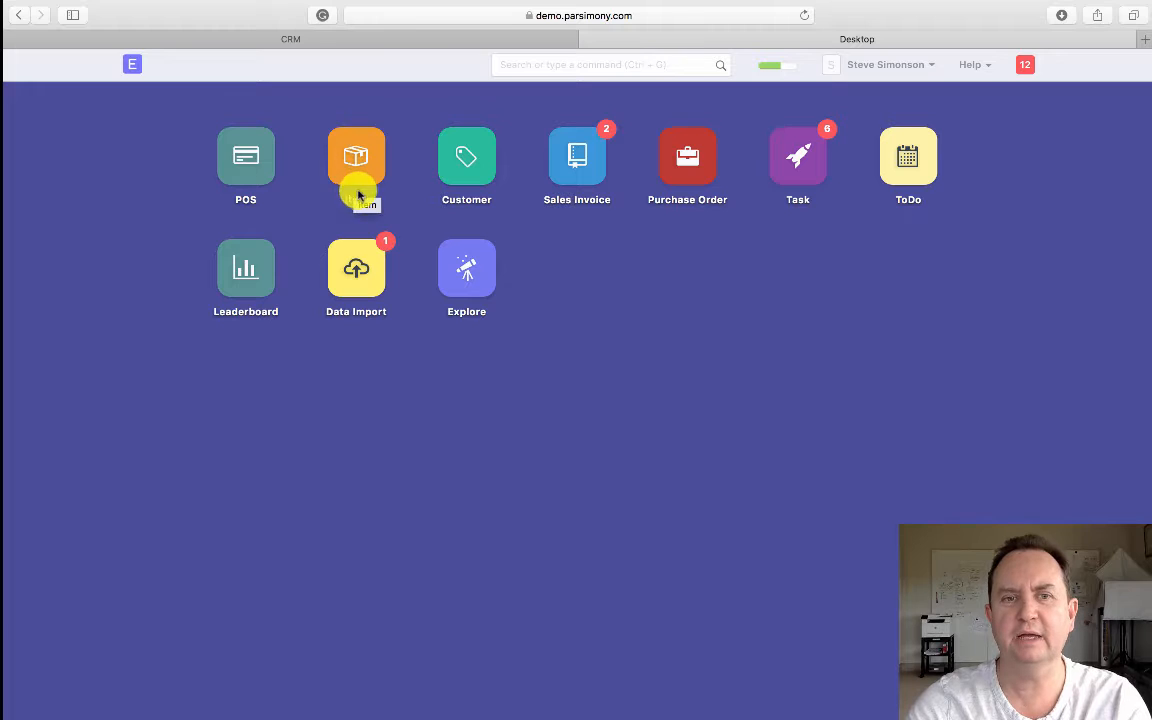
Examine which modules are shown or hidden in the desktop icon settings, and return to the desktop.
click(897, 70)
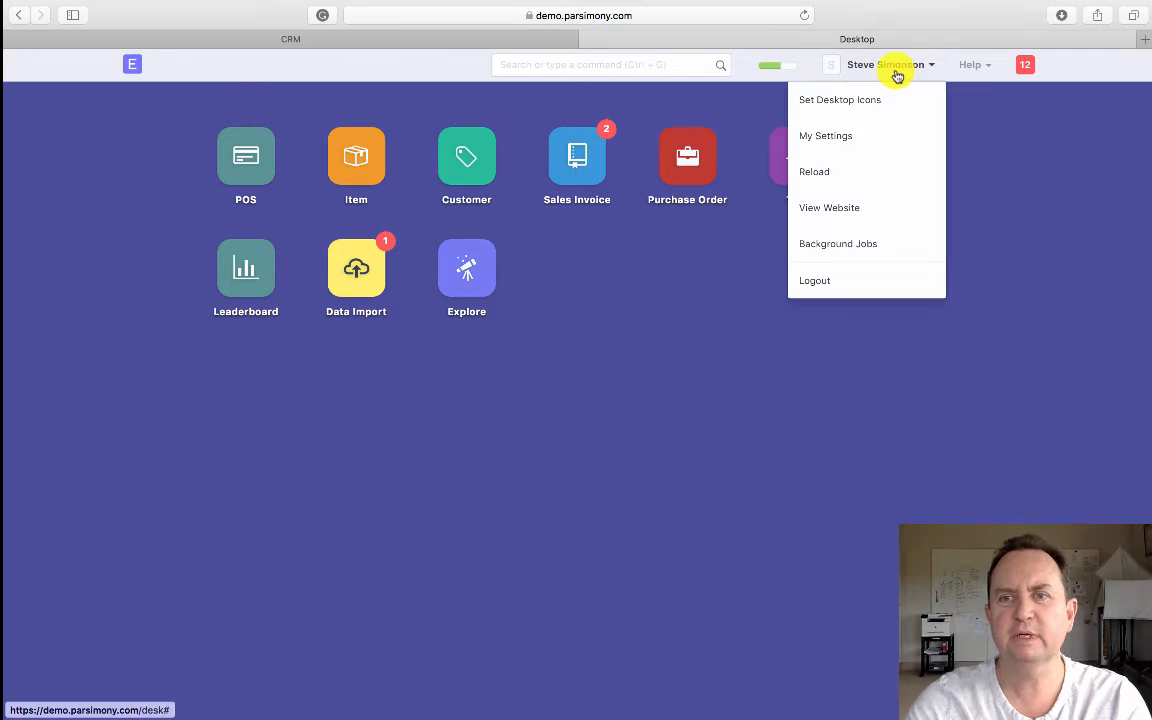
click(877, 103)
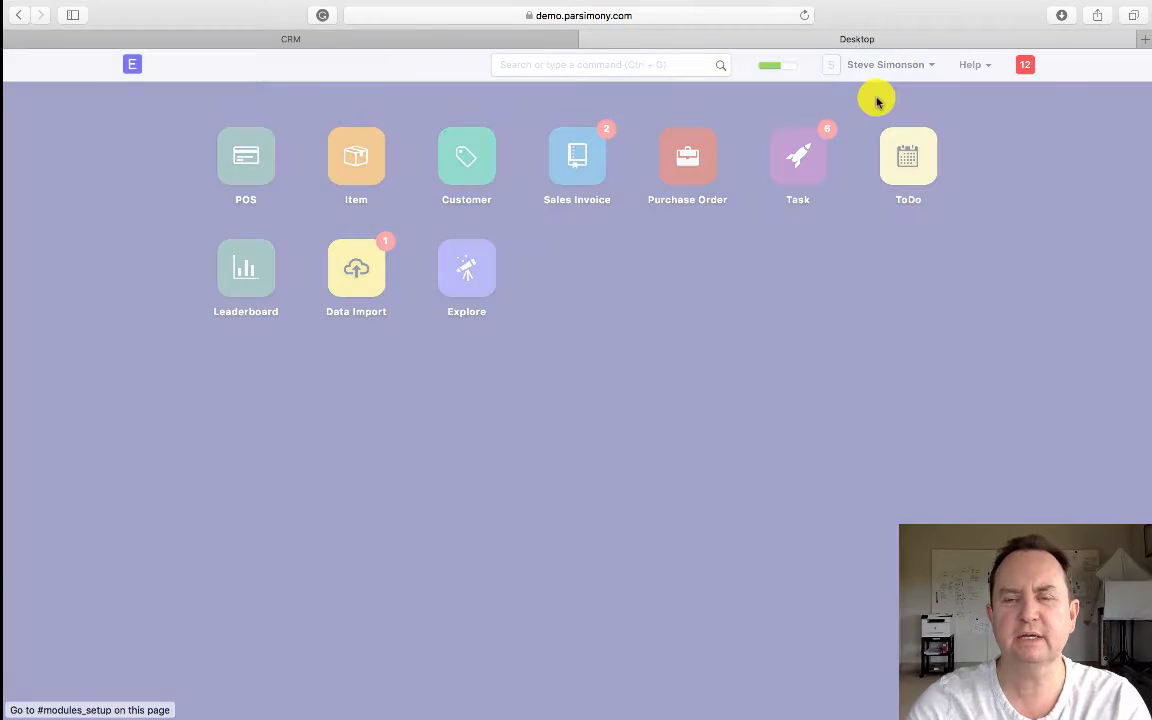
scroll(372, 407, down, 5)
scroll(372, 407, down, 5)
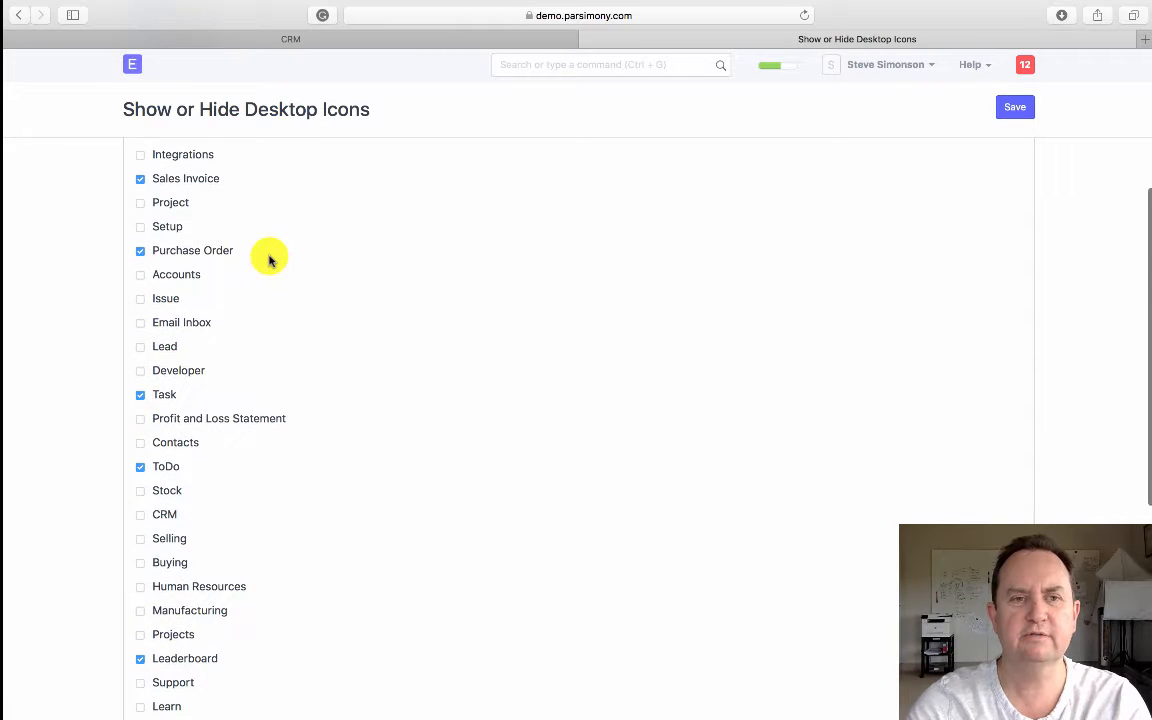
scroll(234, 262, down, 4)
scroll(212, 445, up, 10)
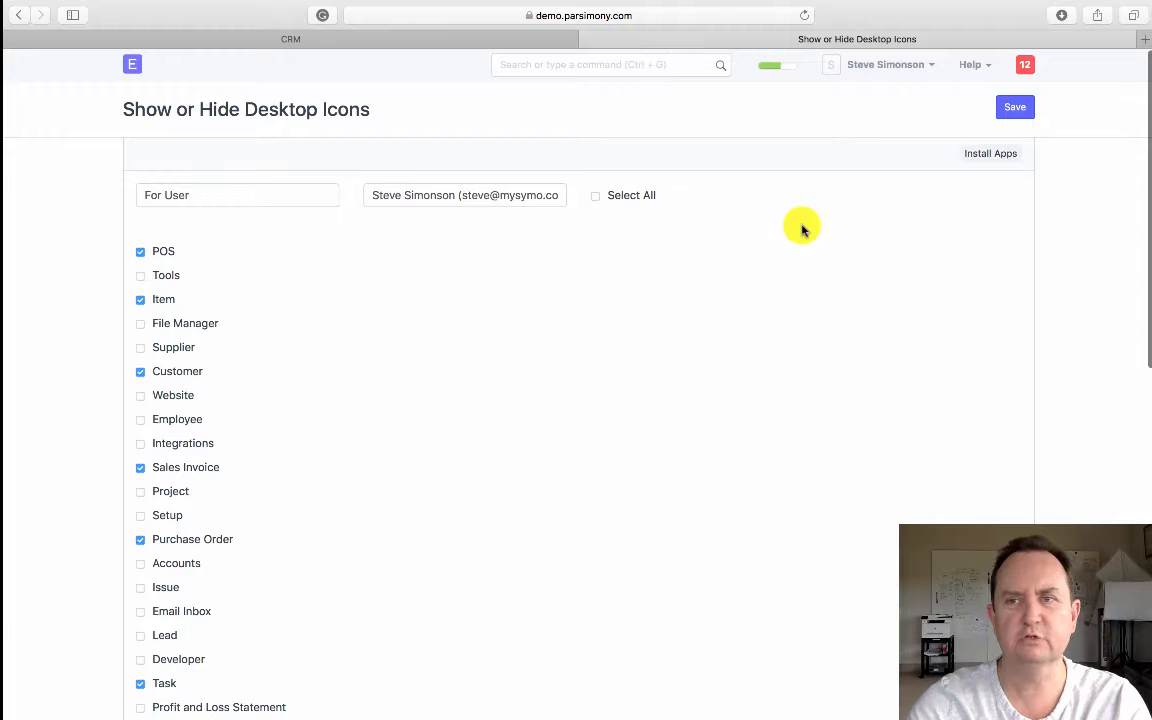
click(134, 66)
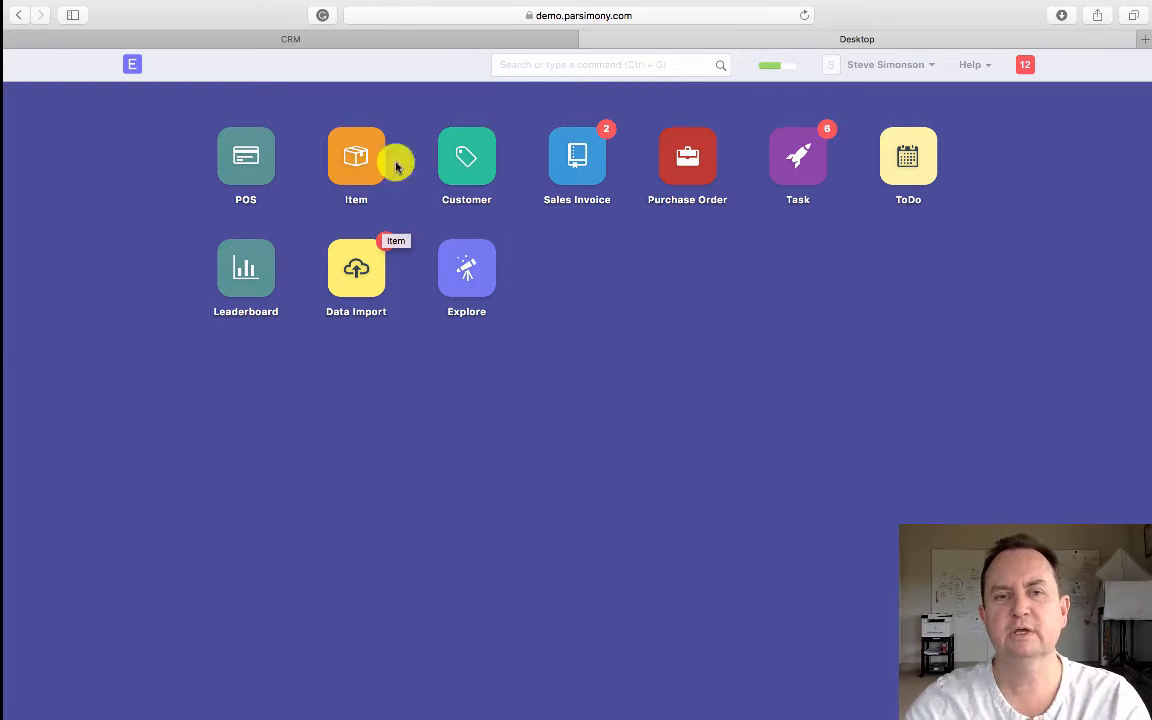
Search for "Item" and open the Item List.
click(544, 73)
text(I)
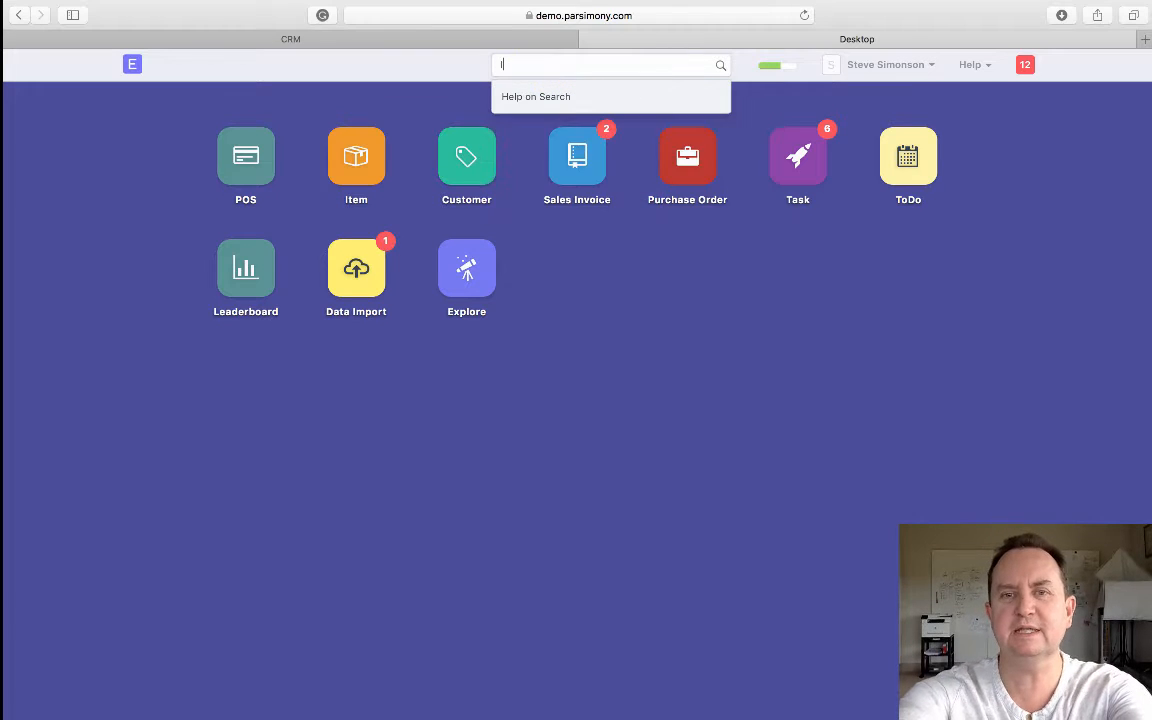
text(tem)
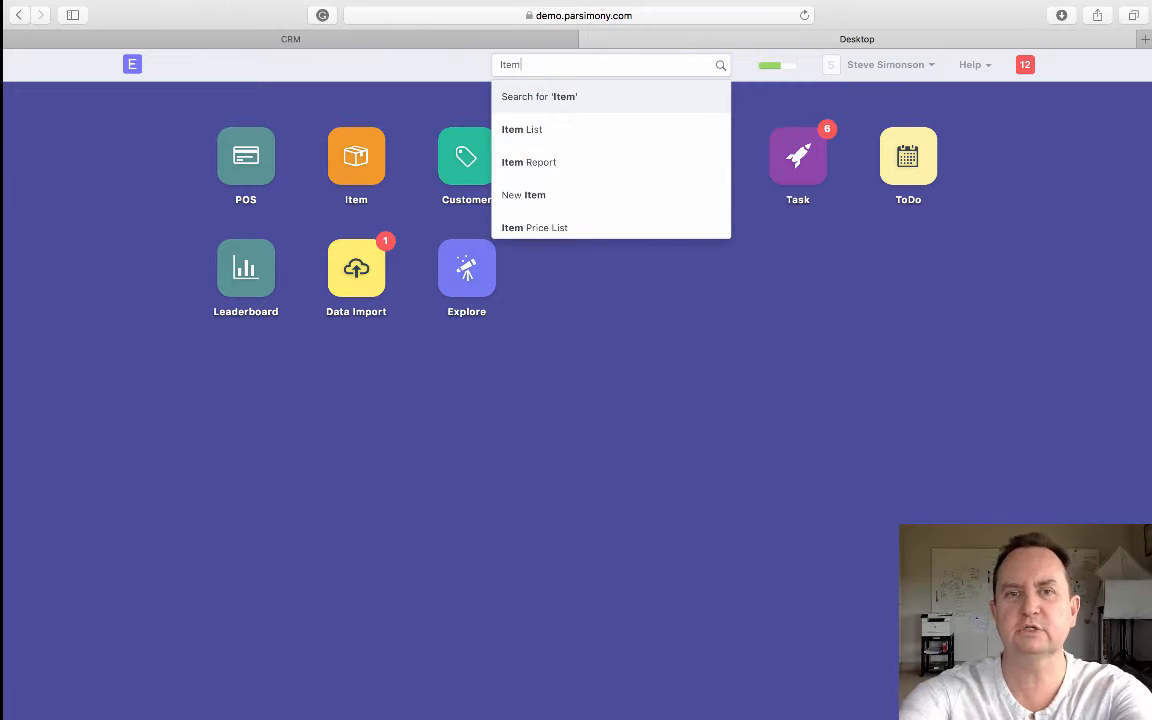
key(Down)
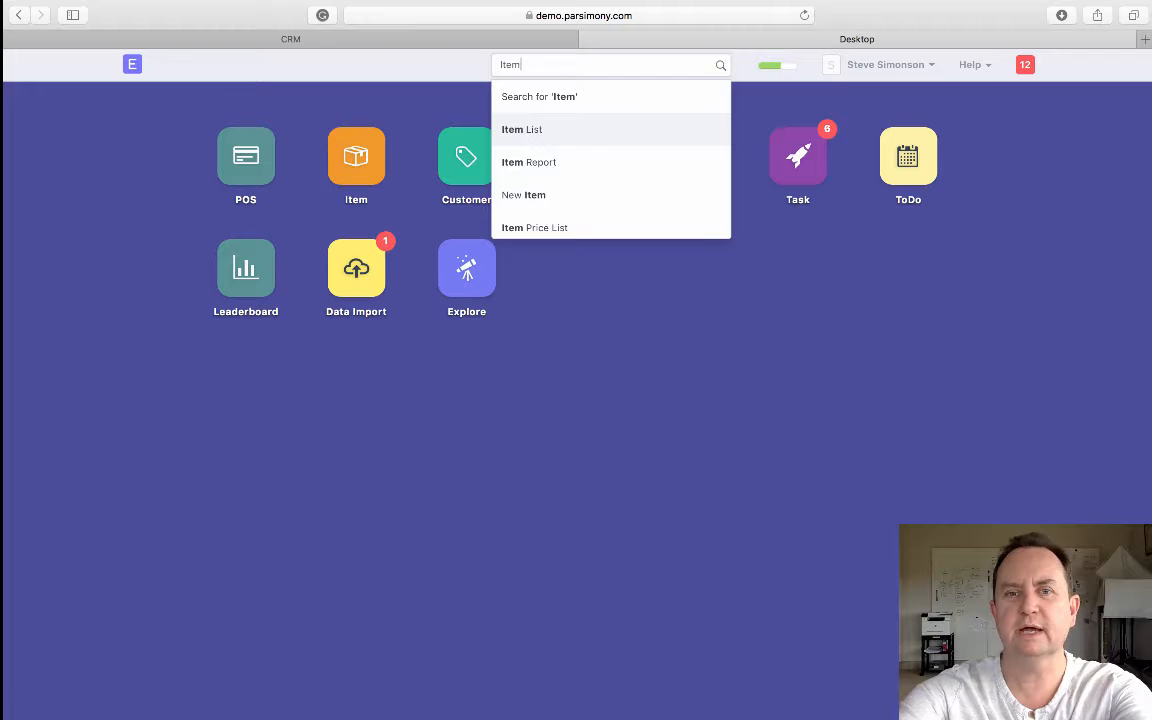
key(Return)
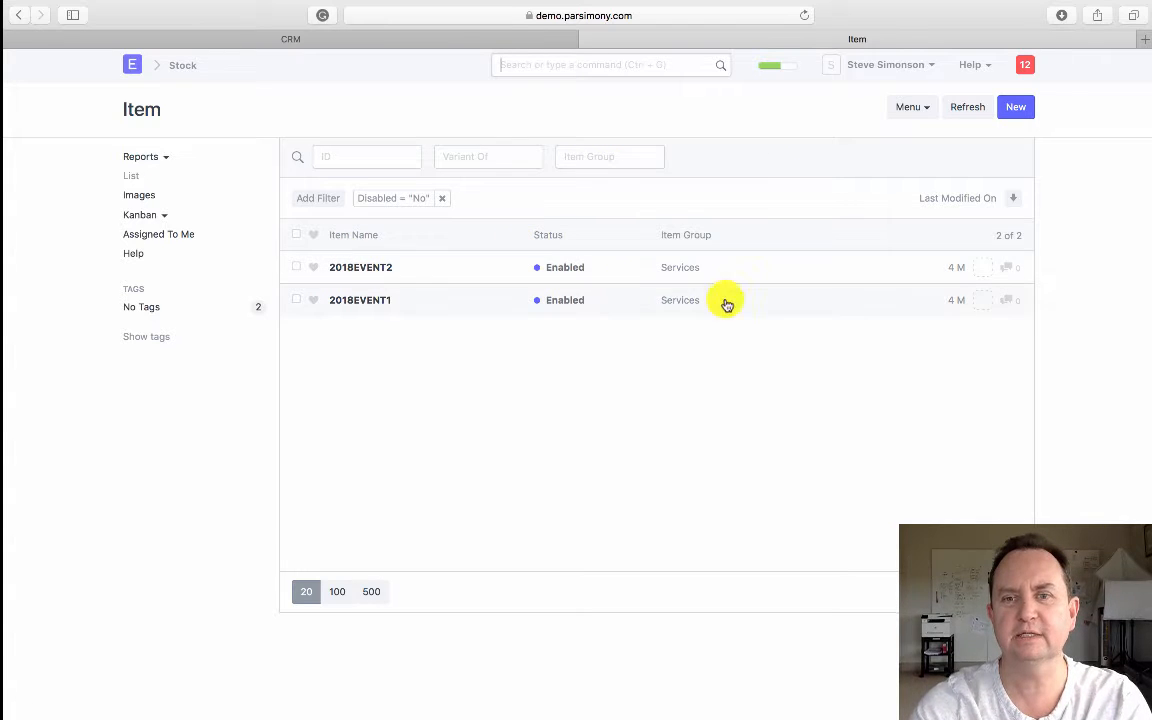
Start a new item with item code TestItem, item name Test Item Brown and item group Consumable.
click(1018, 107)
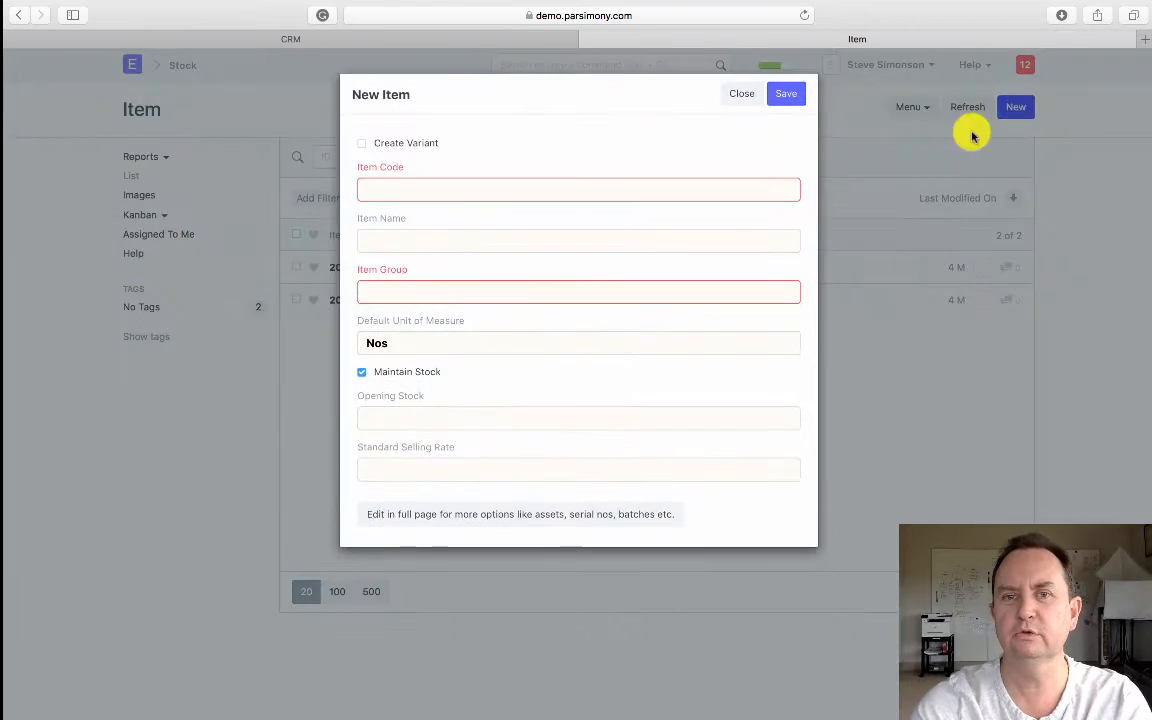
click(489, 190)
text(TestItem)
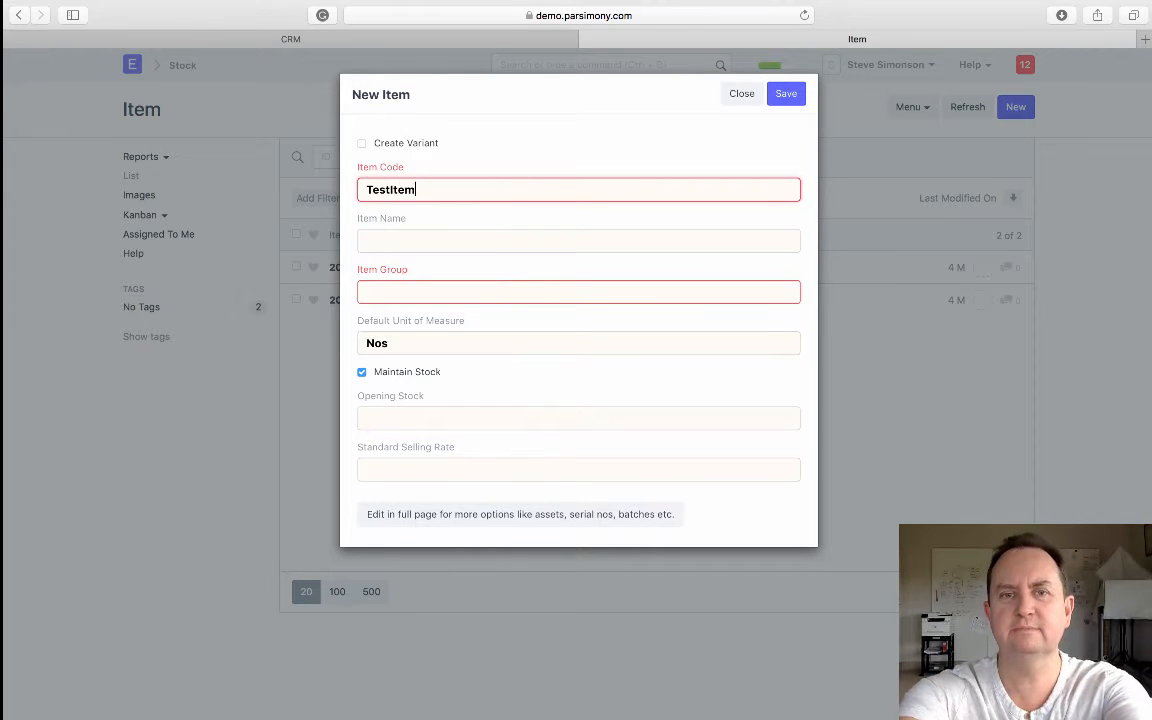
key(Tab)
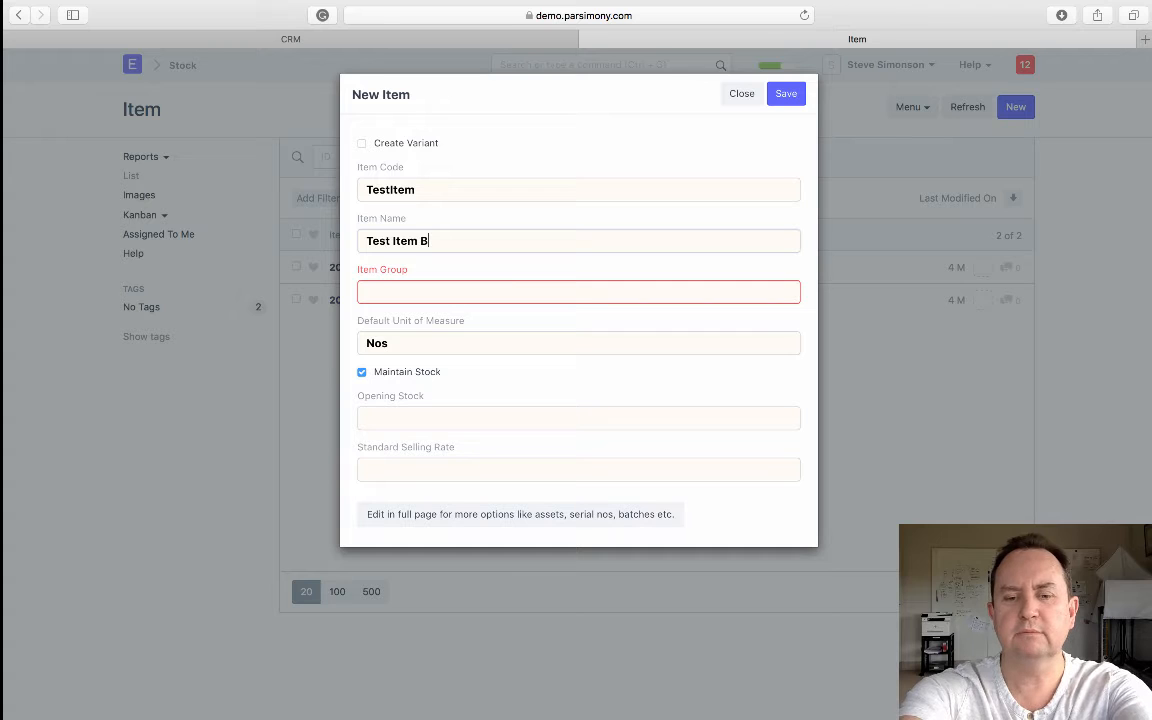
key(Tab)
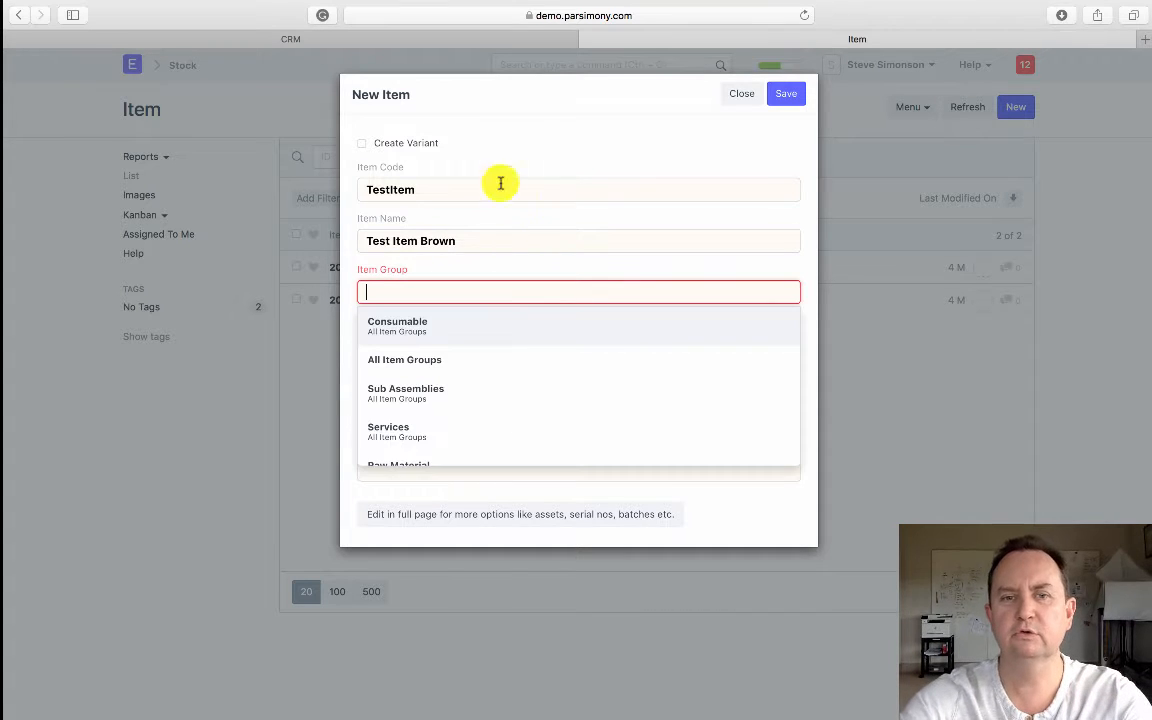
click(415, 333)
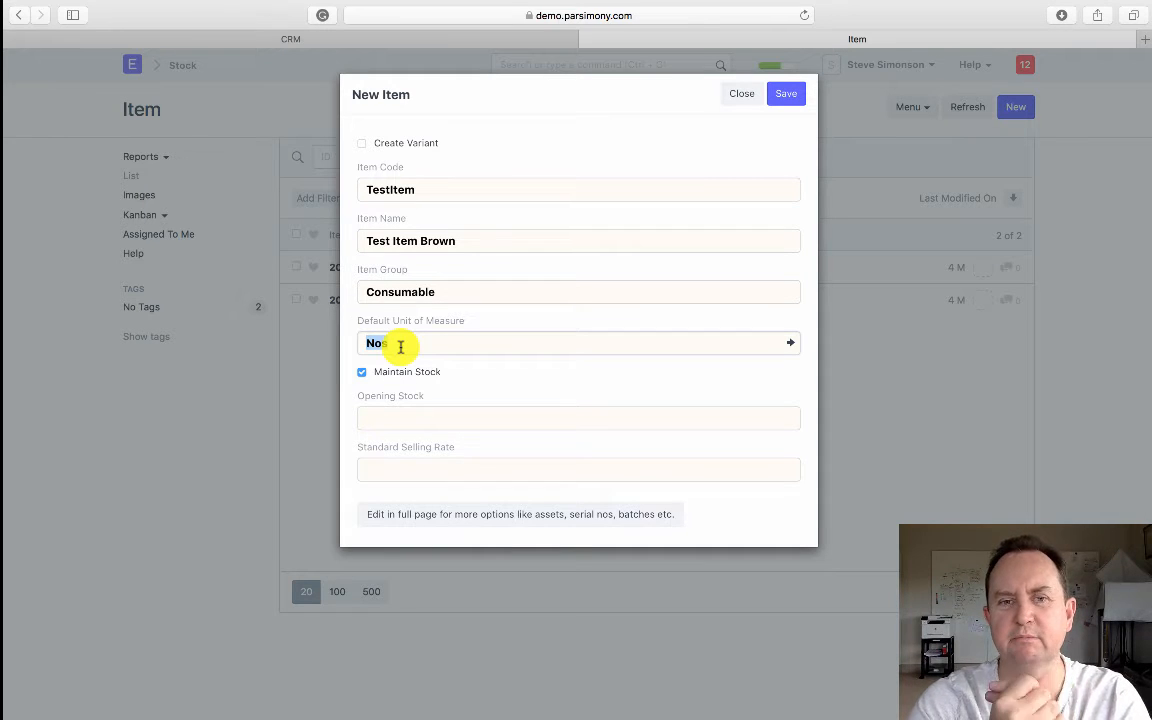
Set the new item's default unit of measure to Each and turn off Maintain Stock.
text(Each)
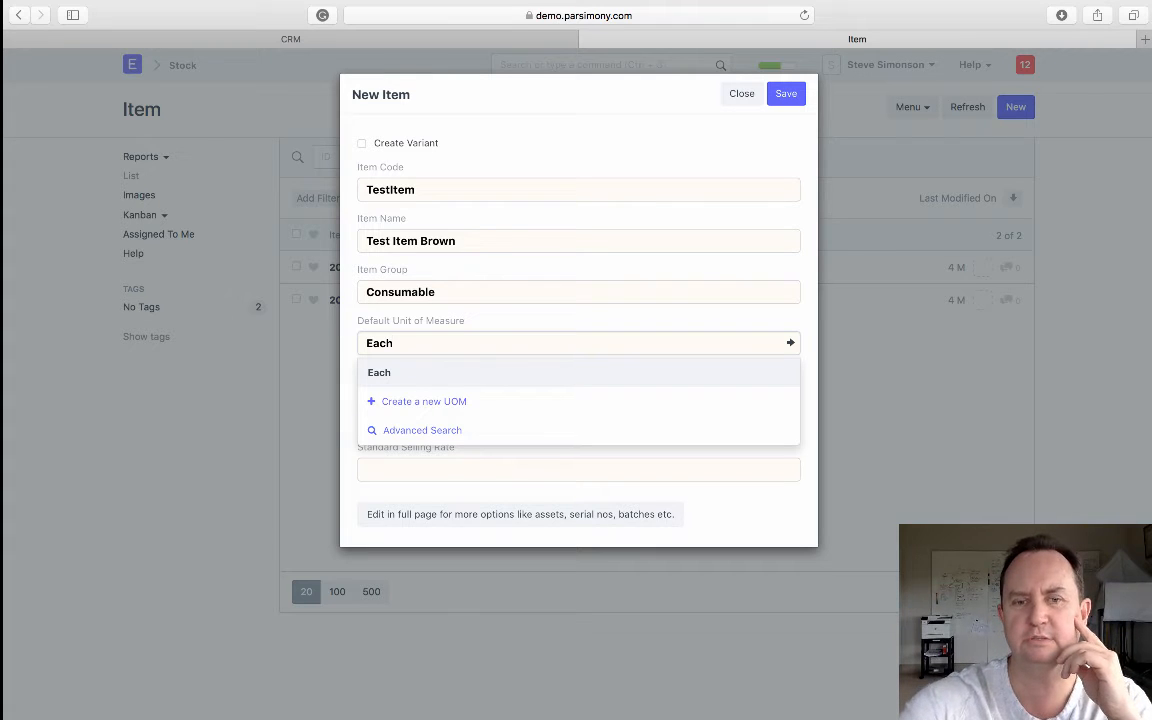
click(391, 376)
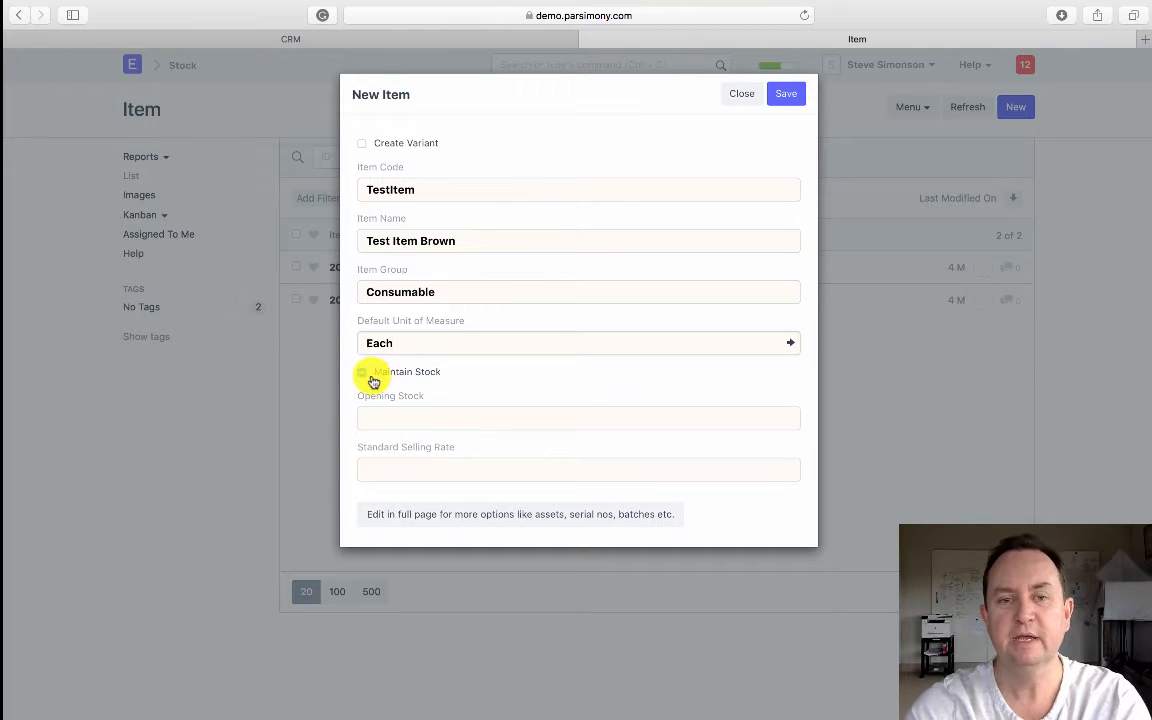
click(363, 373)
click(362, 374)
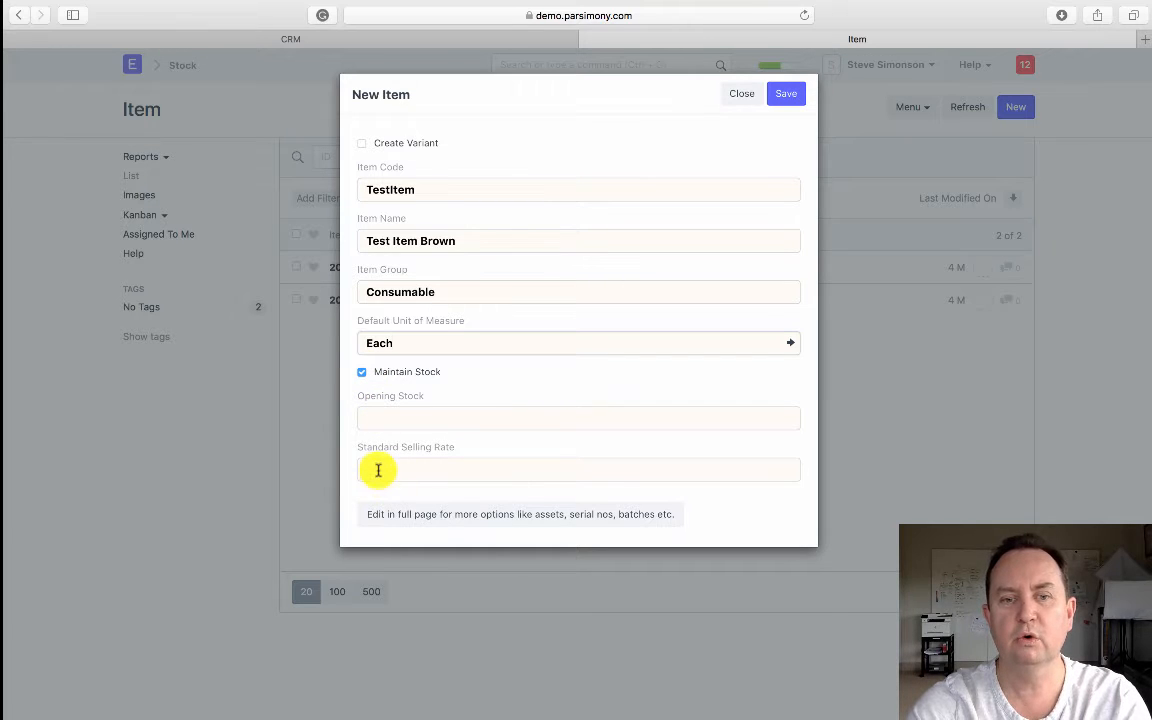
click(362, 374)
Set the standard selling rate to 100.00 and save the new item.
click(403, 410)
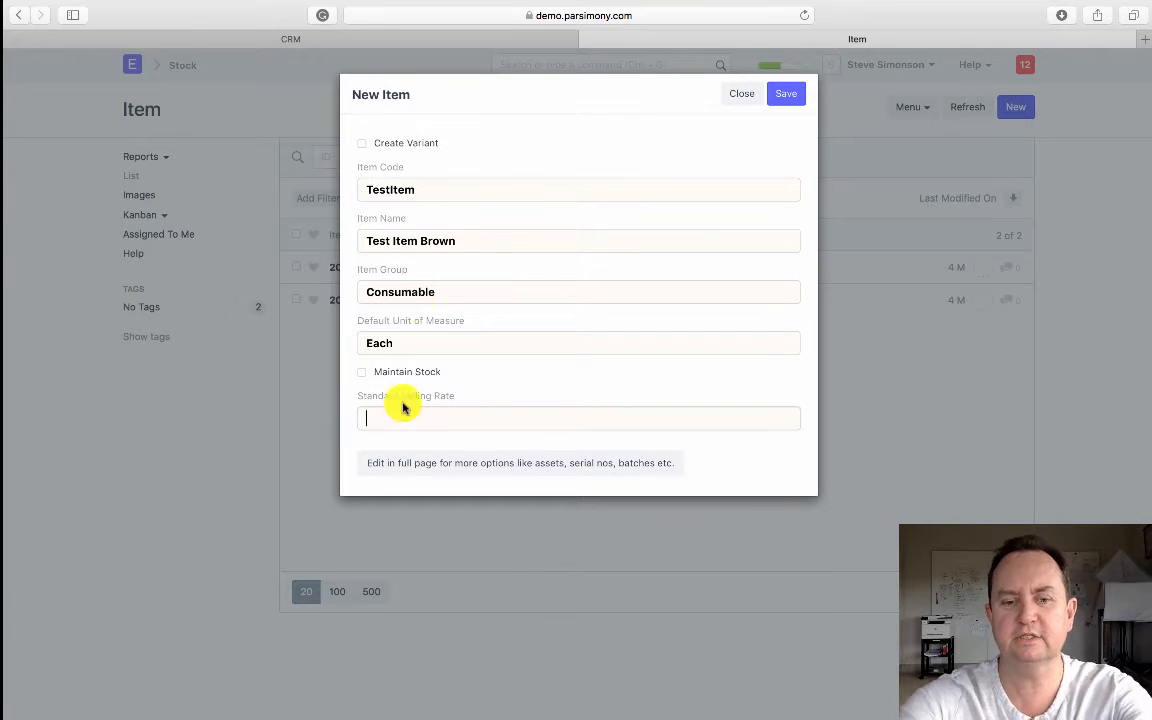
text(100.00)
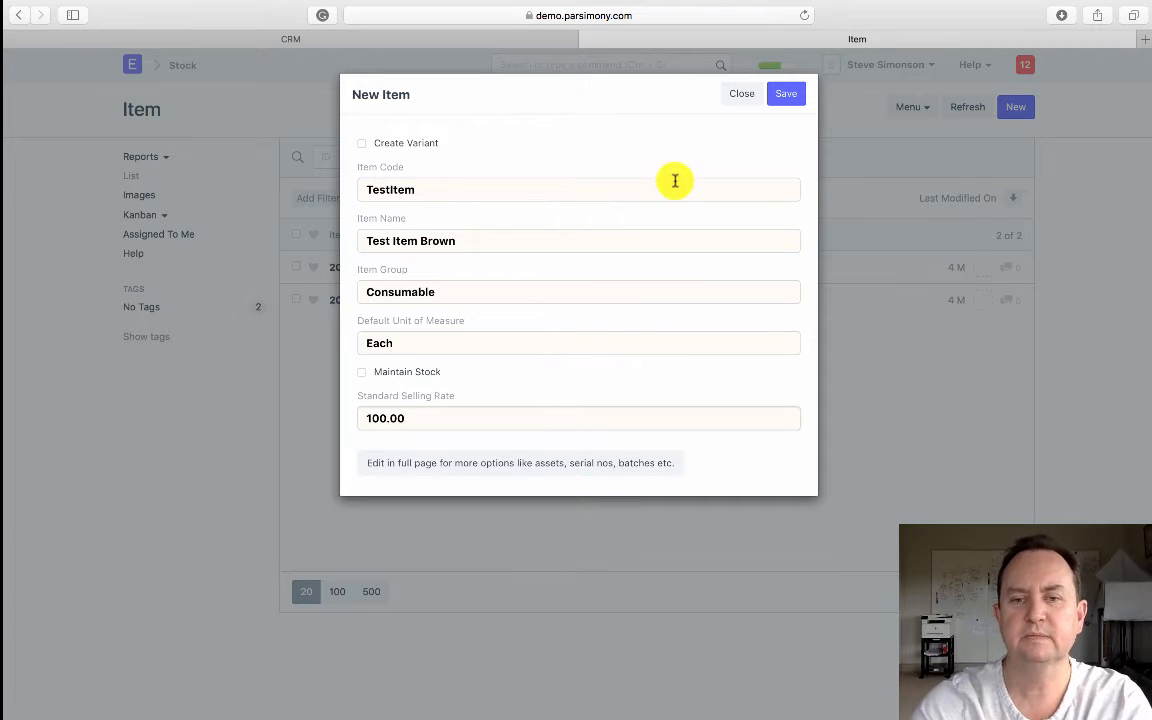
click(785, 100)
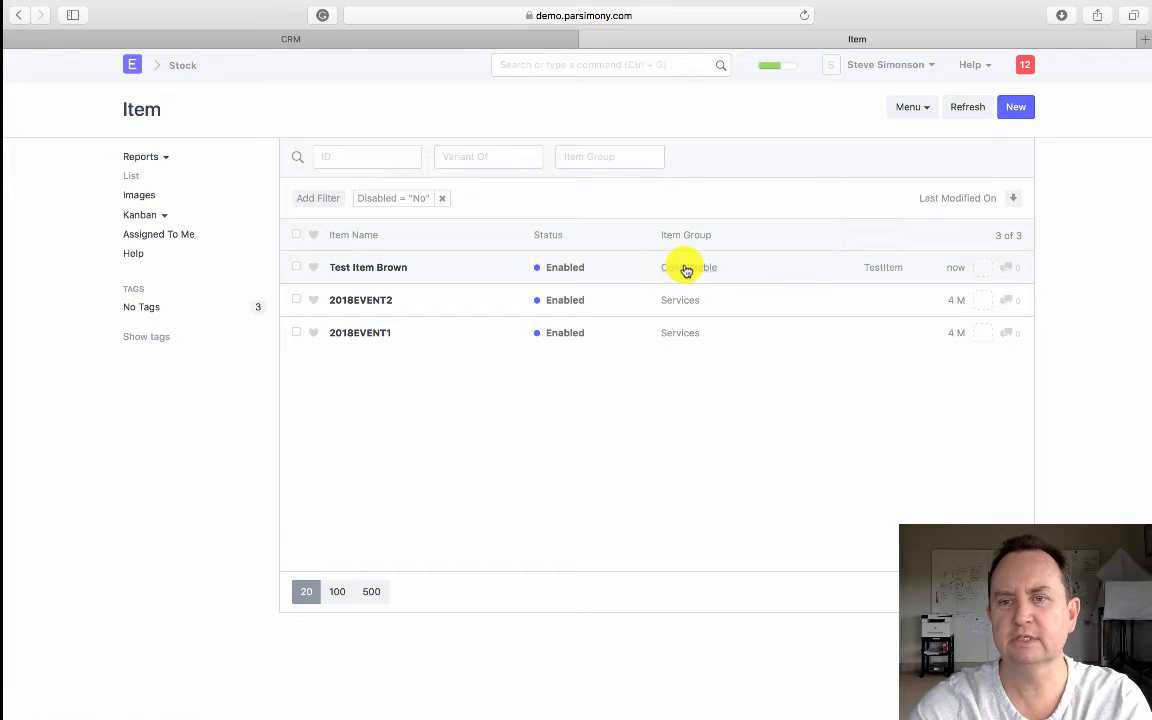
Open the Test Item Brown record and review its dashboard of linked pricing, selling, buying and stock documents.
click(360, 267)
scroll(560, 510, down, 10)
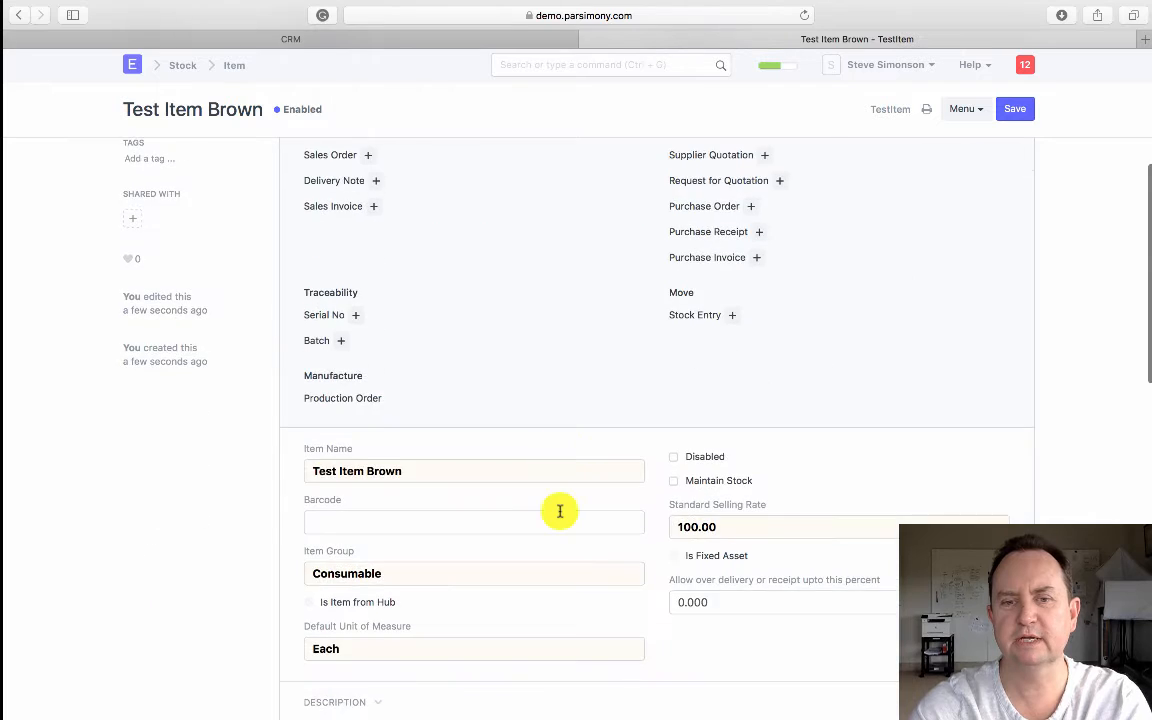
scroll(560, 515, up, 10)
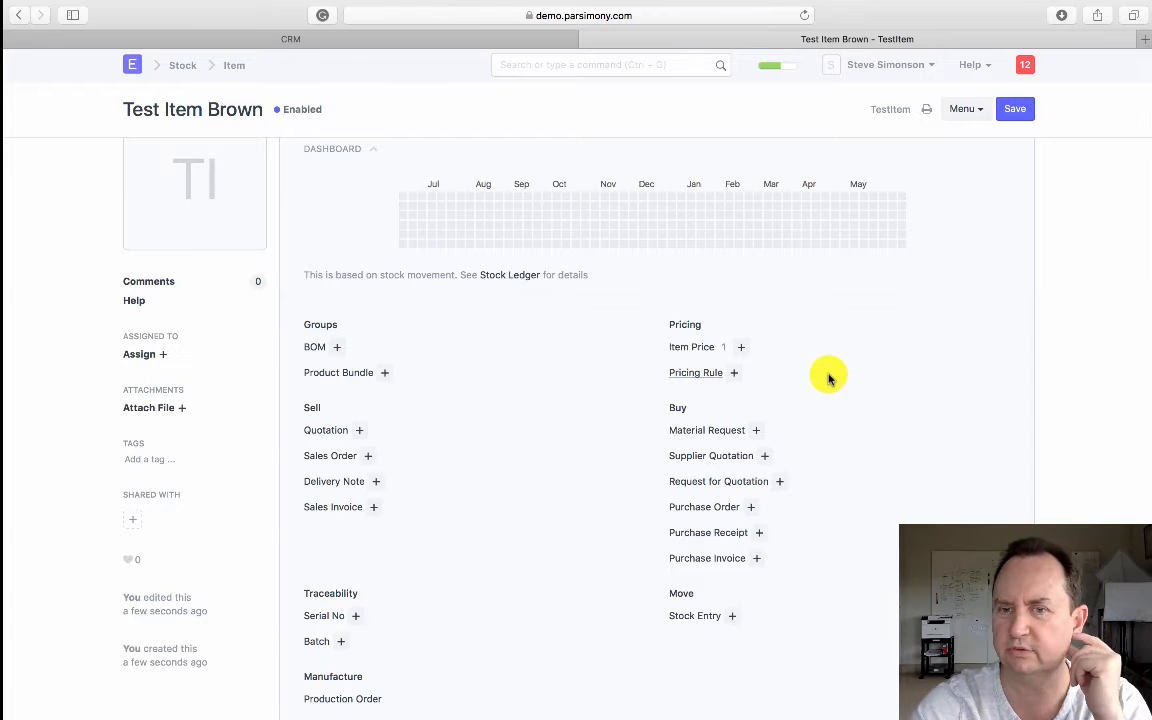
scroll(820, 375, down, 2)
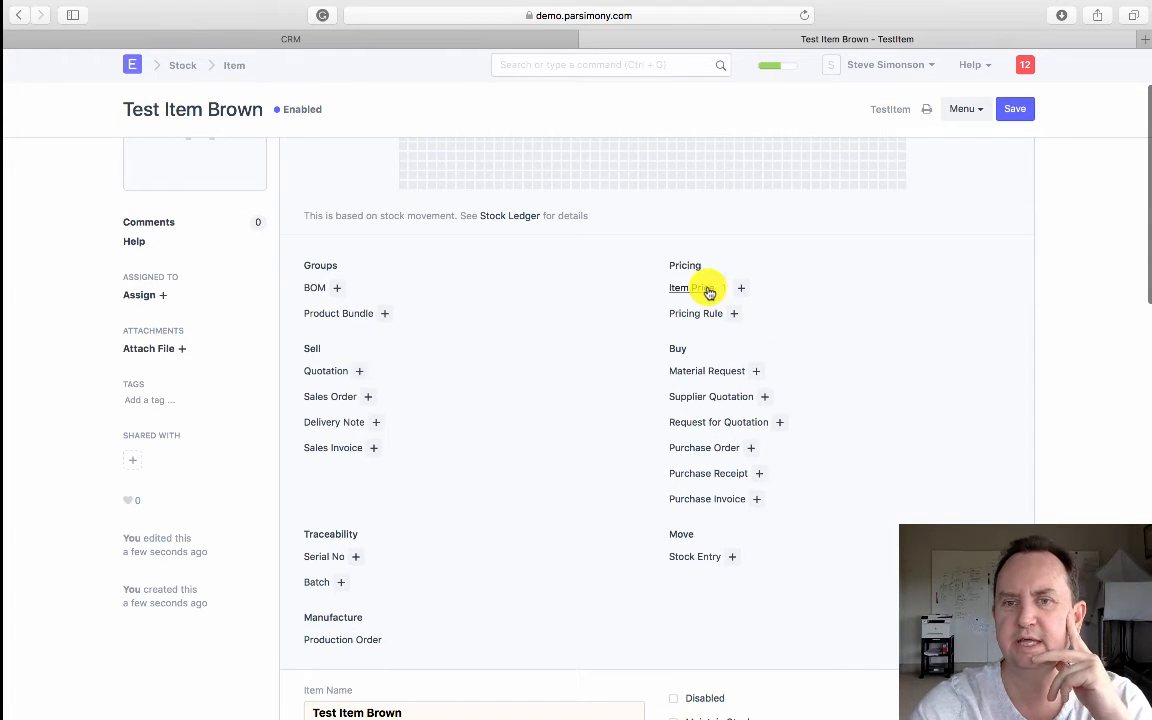
scroll(797, 347, down, 3)
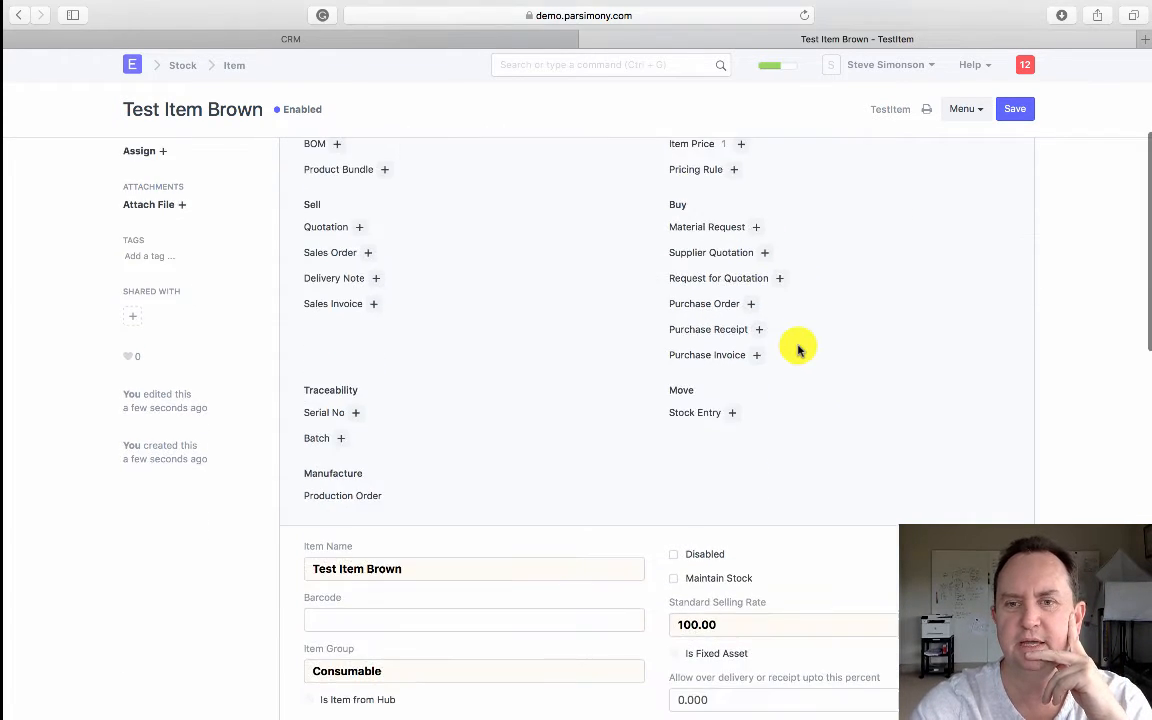
scroll(364, 221, up, 2)
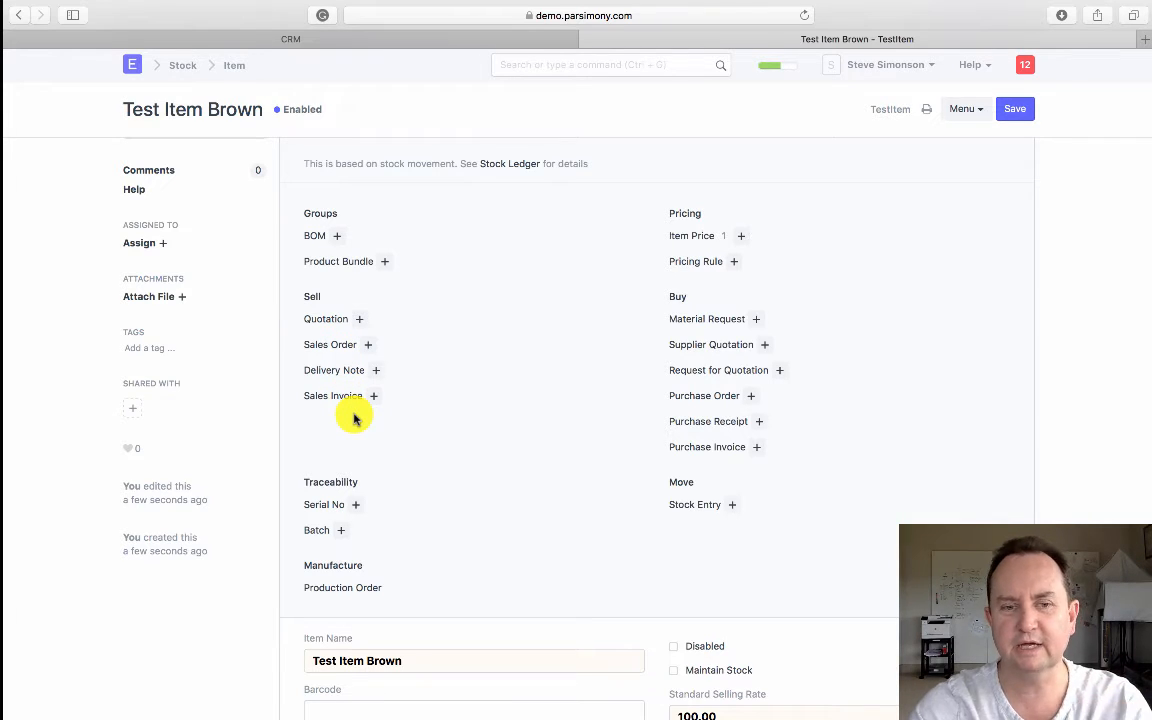
Expand the item's Description and Units of Measure sections to review their fields.
scroll(354, 418, down, 8)
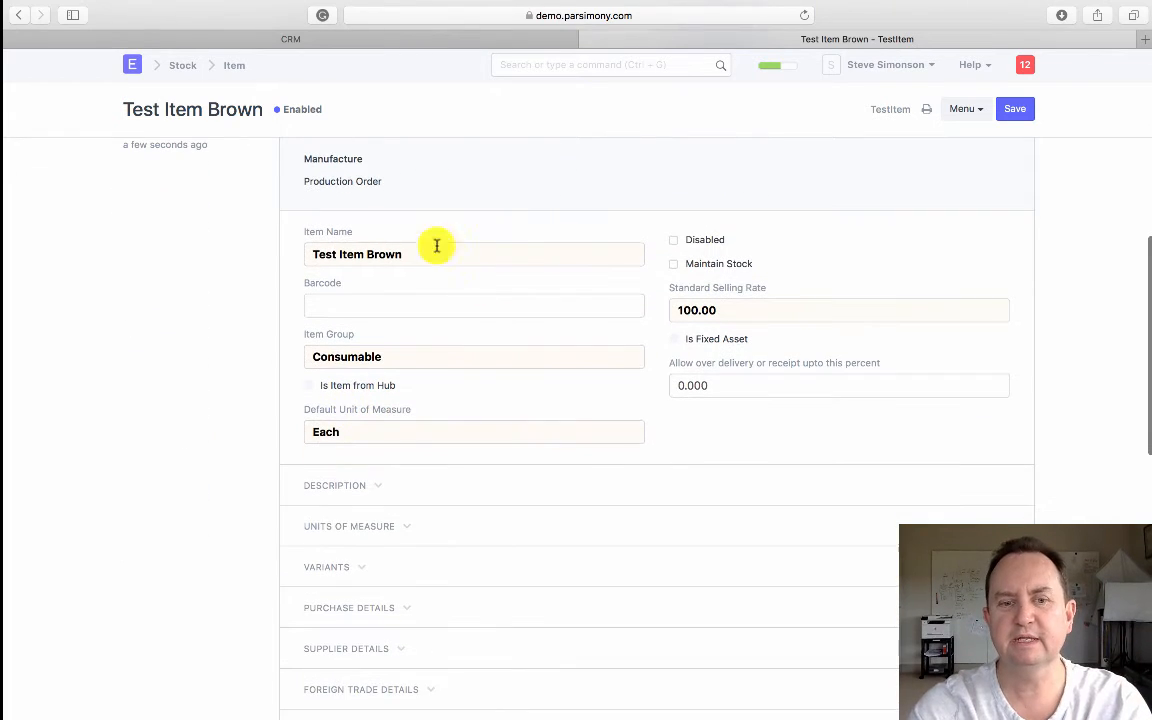
click(378, 488)
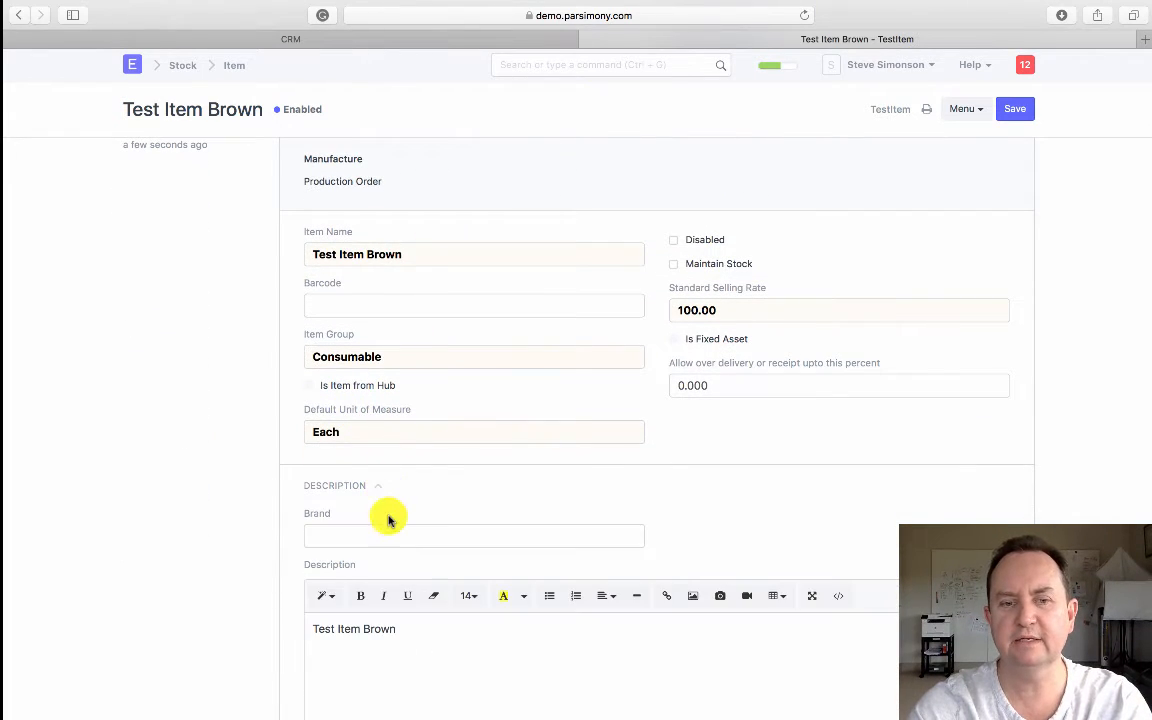
scroll(389, 520, down, 3)
scroll(360, 560, down, 2)
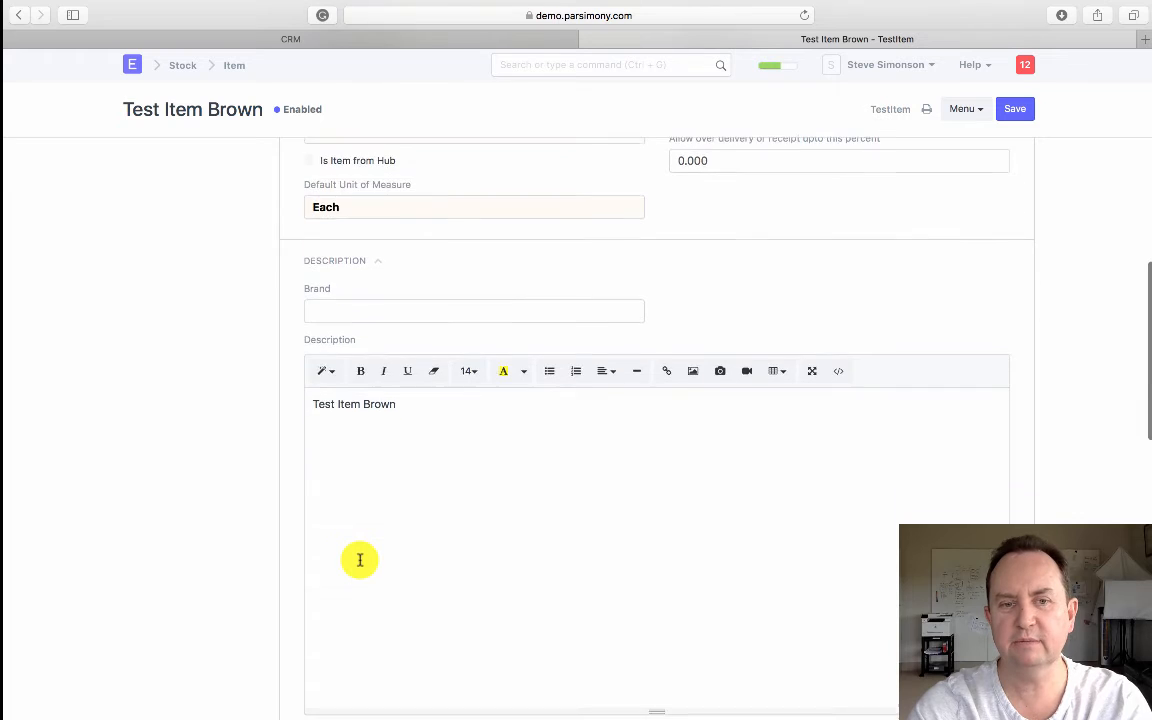
scroll(360, 560, down, 6)
click(384, 527)
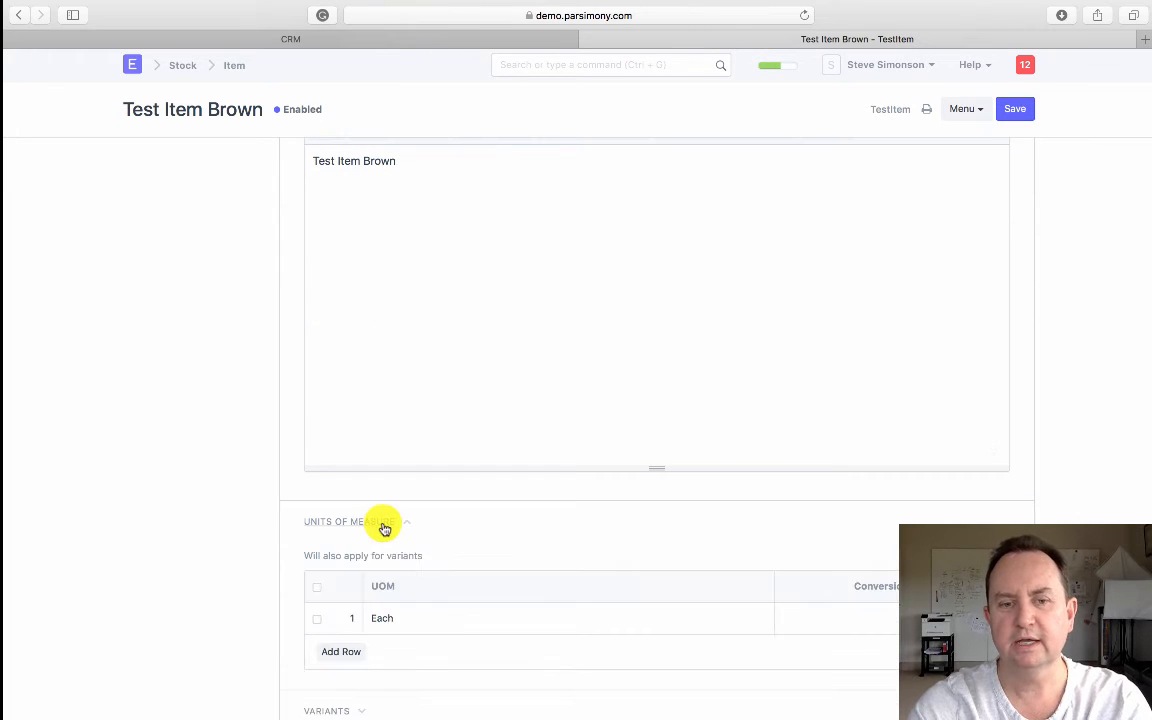
Expand the item's Variants and Purchase Details sections to review their options.
scroll(432, 581, down, 3)
scroll(415, 545, down, 1)
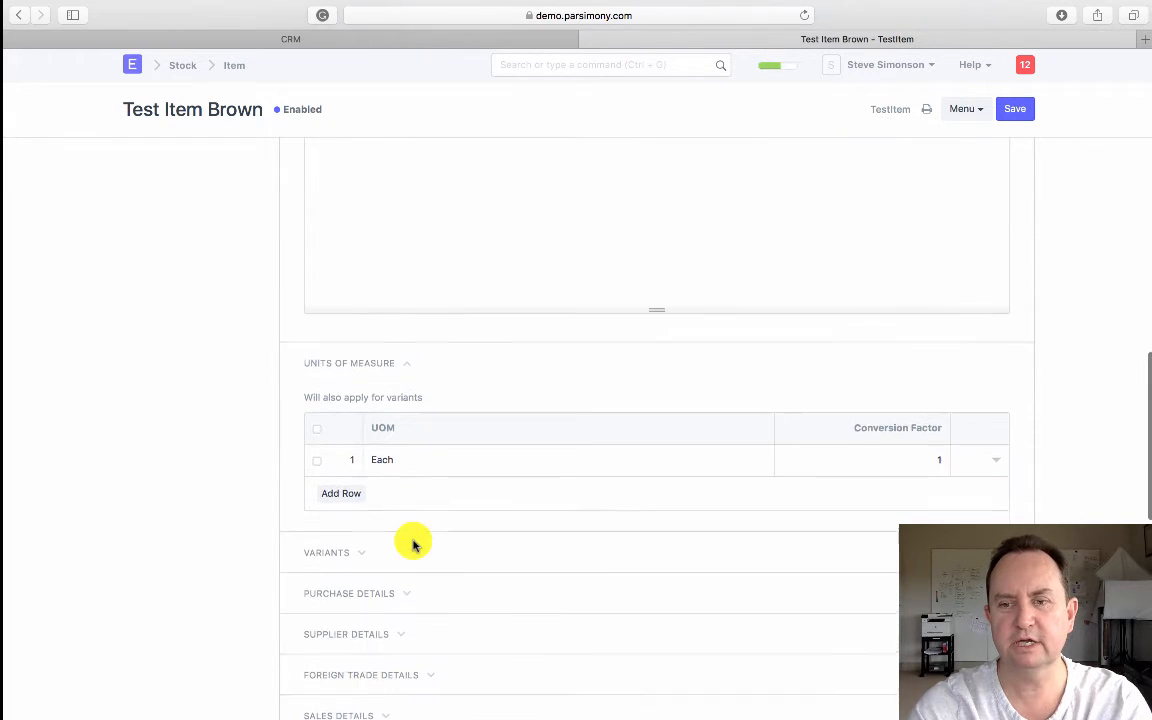
scroll(437, 530, down, 2)
click(363, 455)
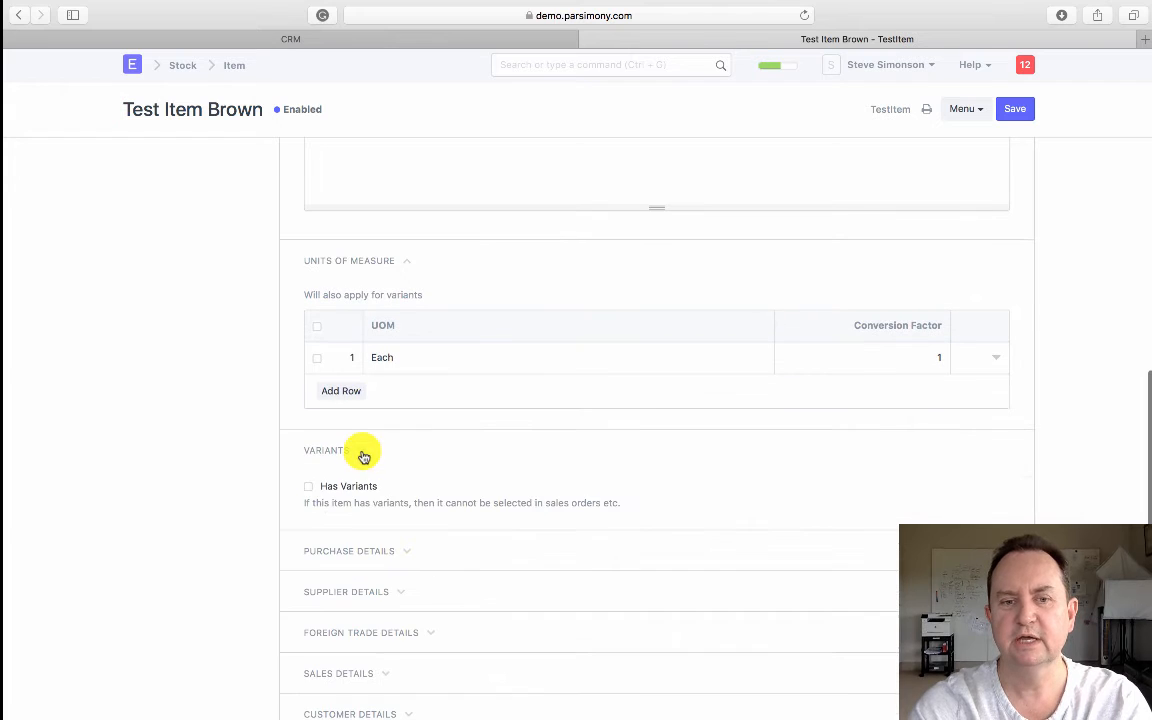
scroll(455, 558, down, 3)
click(404, 440)
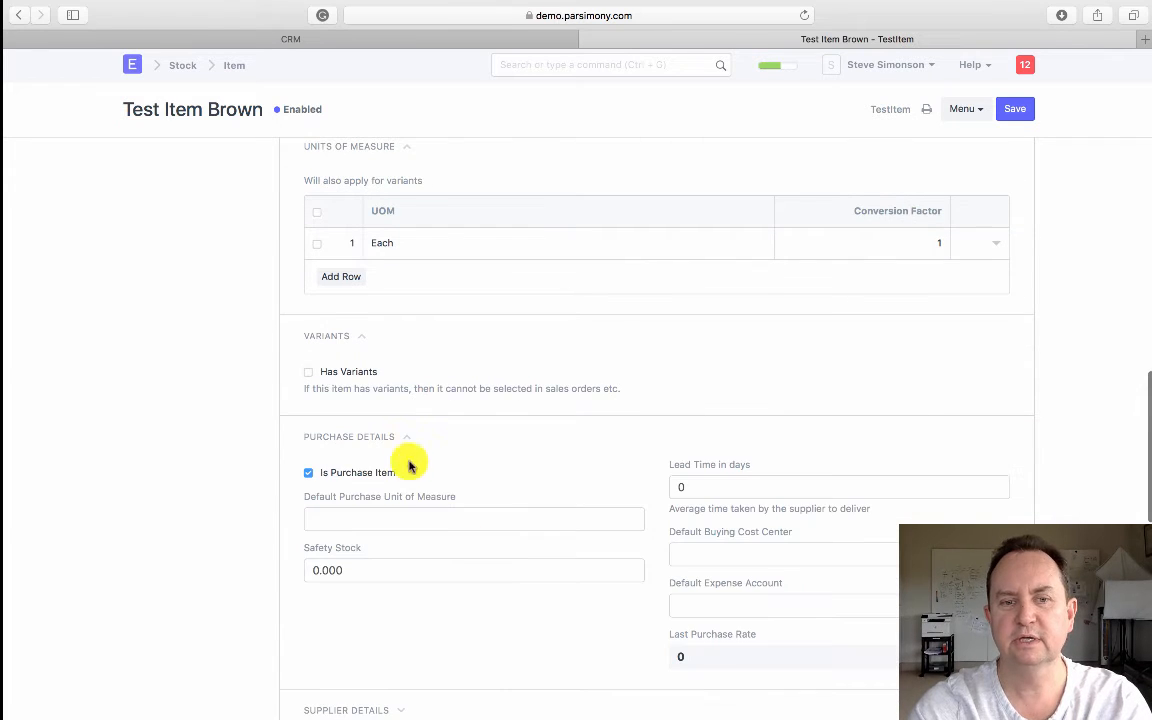
Review the purchase fields and expand the Supplier Details and Foreign Trade Details sections of the item.
scroll(442, 543, down, 3)
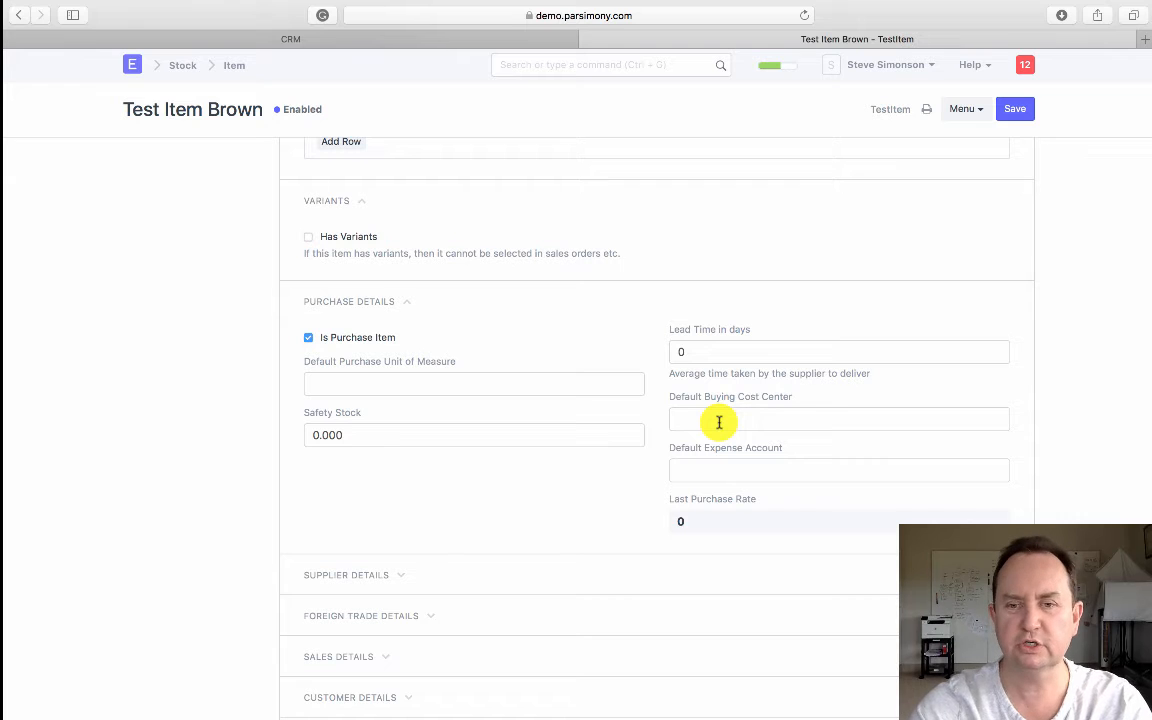
click(406, 580)
scroll(488, 543, down, 4)
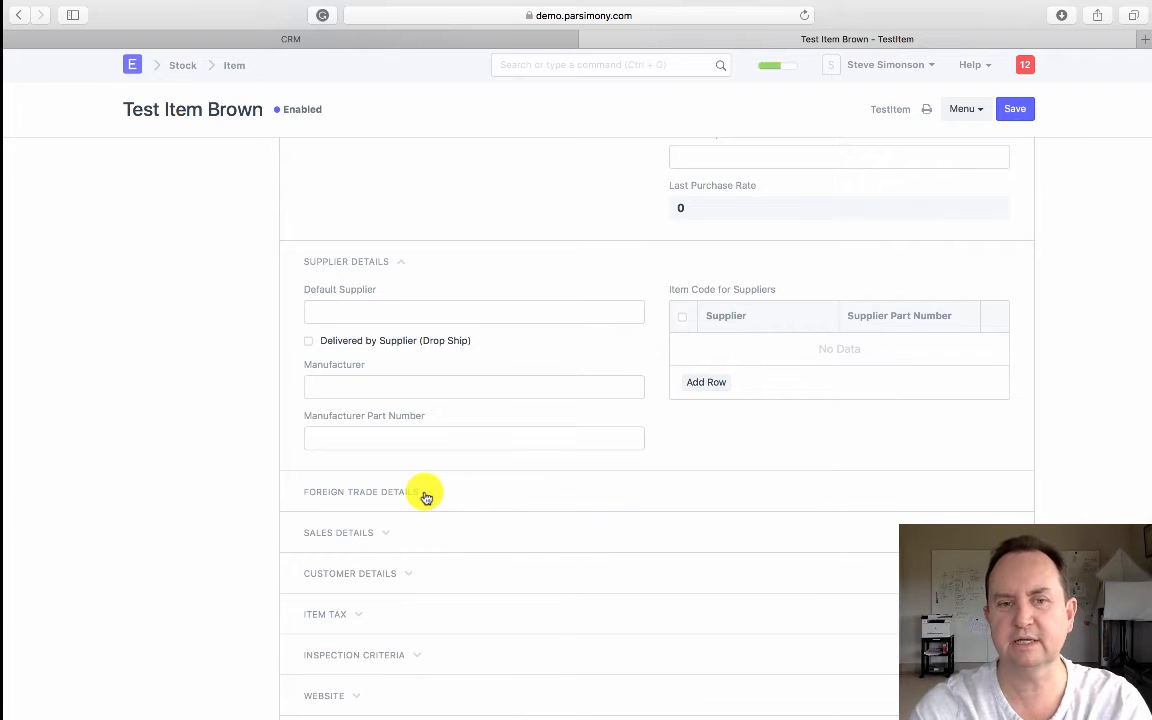
click(425, 495)
scroll(437, 510, down, 1)
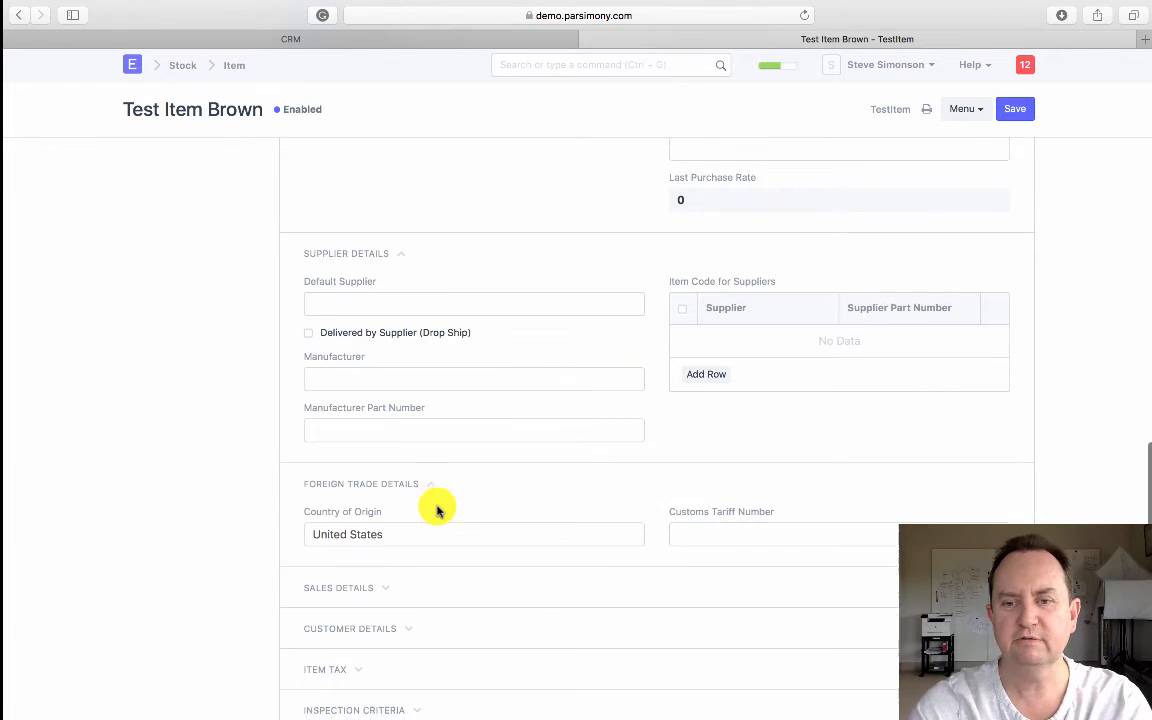
Expand the item's Sales Details section and review its unit of measure, income account, cost center and discount fields.
scroll(437, 510, down, 2)
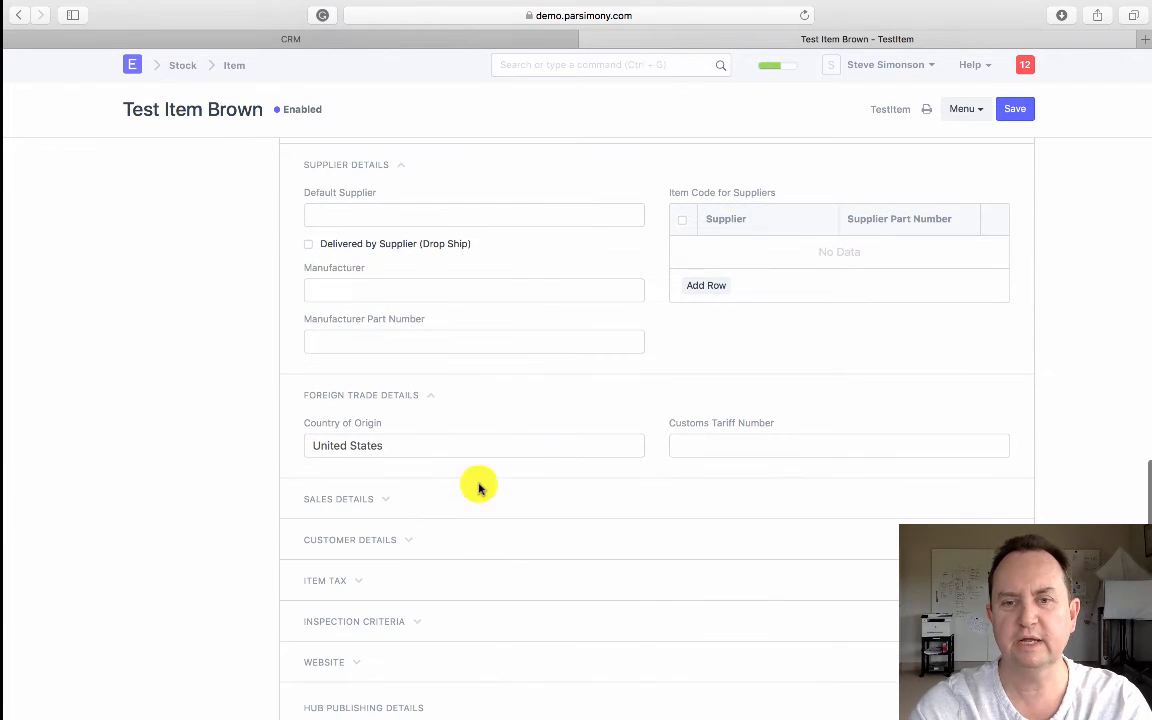
click(386, 500)
scroll(443, 535, down, 2)
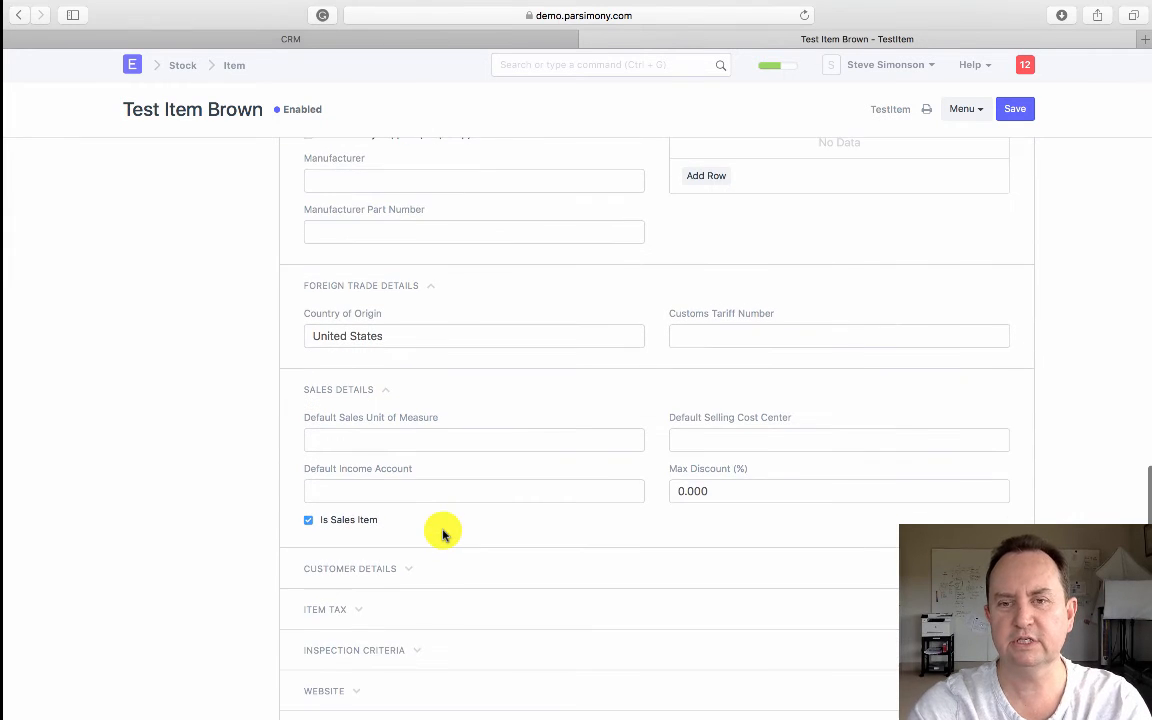
Expand the item's Item Tax and Customer Details sections and review their tables.
scroll(442, 533, down, 4)
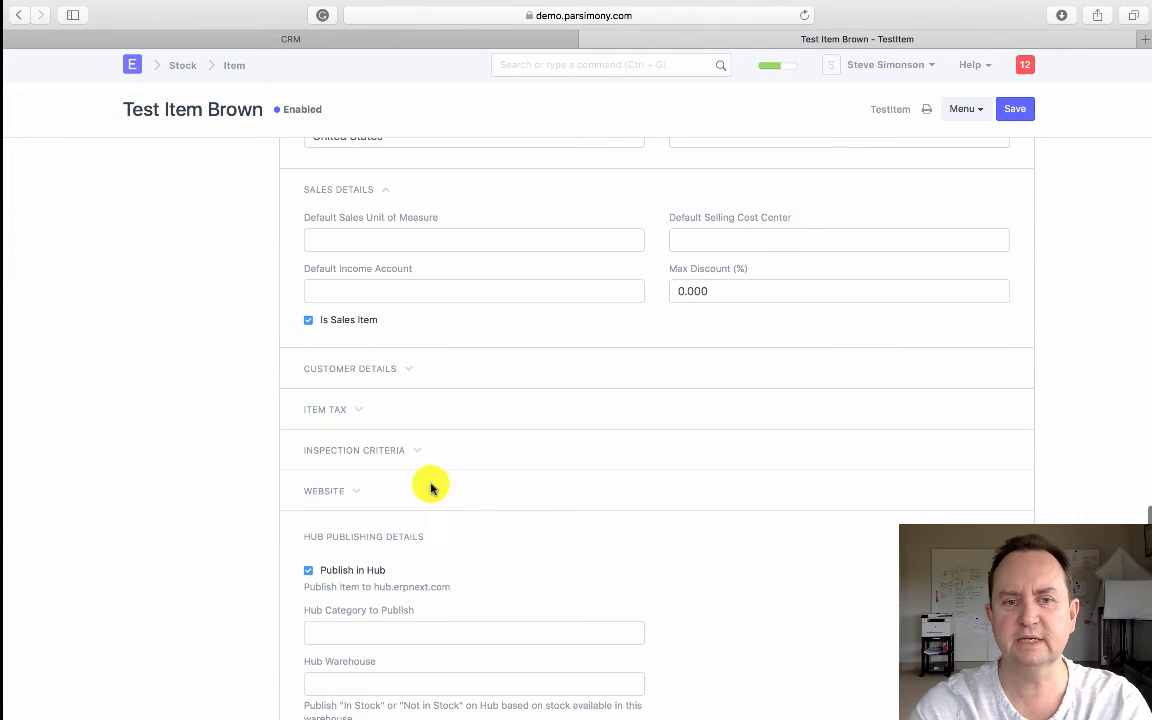
click(360, 410)
click(411, 372)
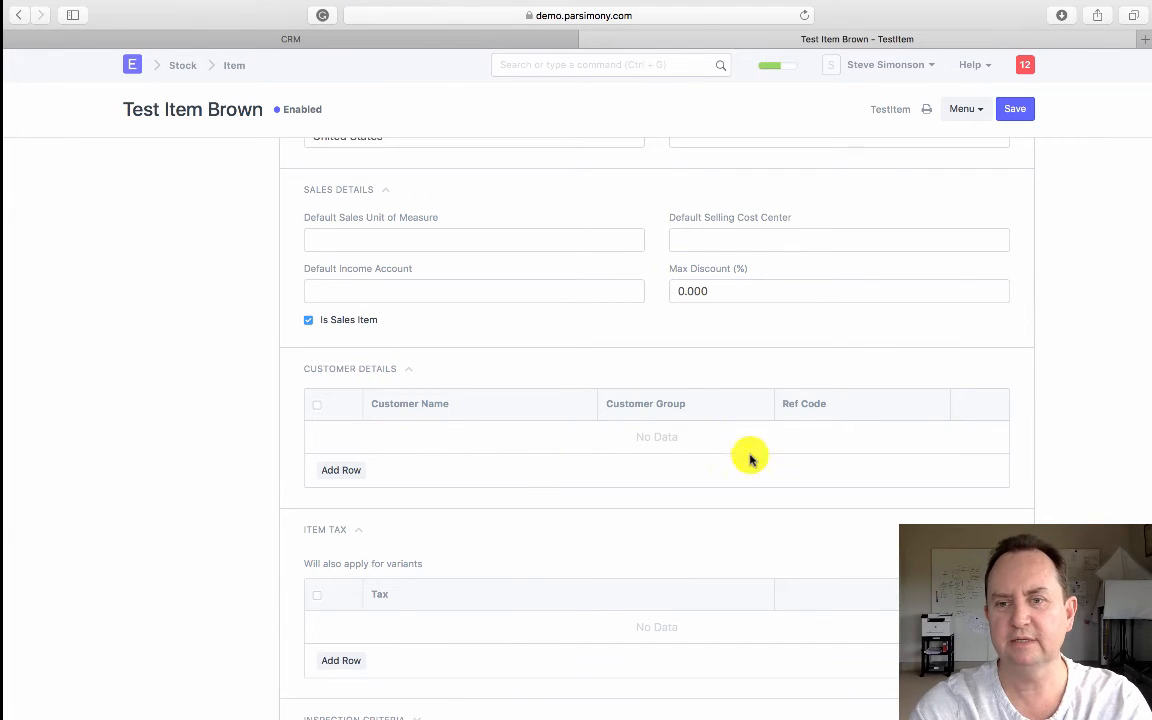
scroll(380, 571, down, 5)
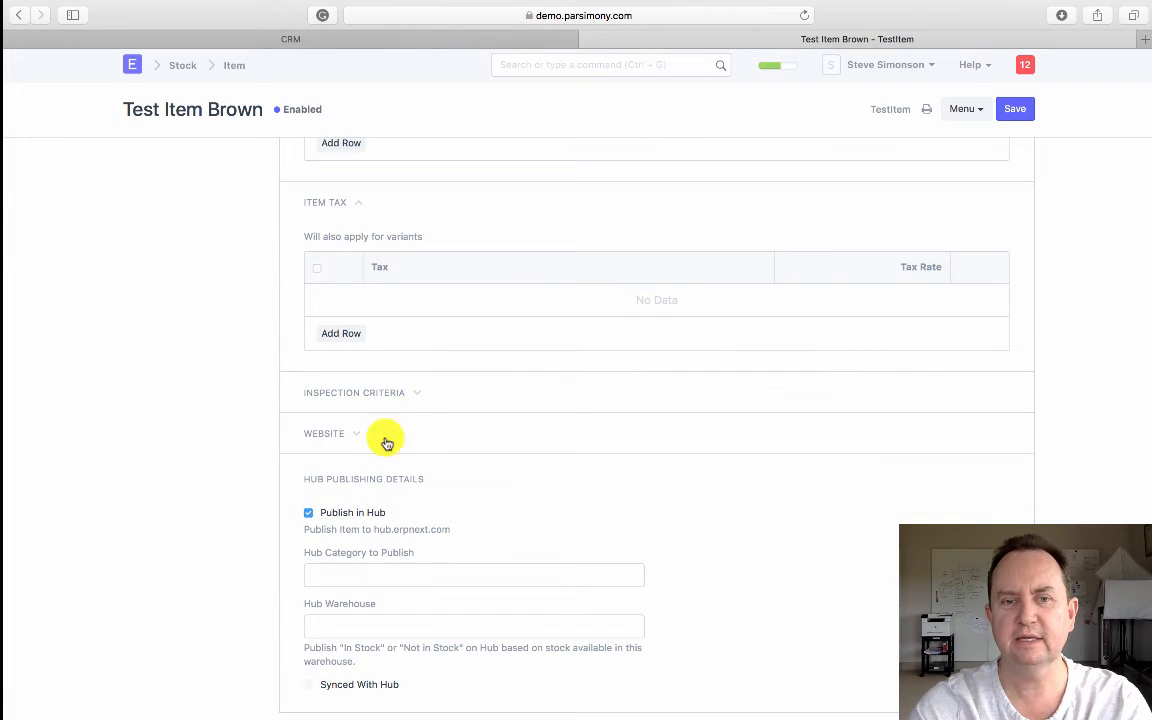
In the Inspection Criteria section, try Inspection Required before Purchase, clear it, and enable Inspection Required before Delivery.
click(410, 396)
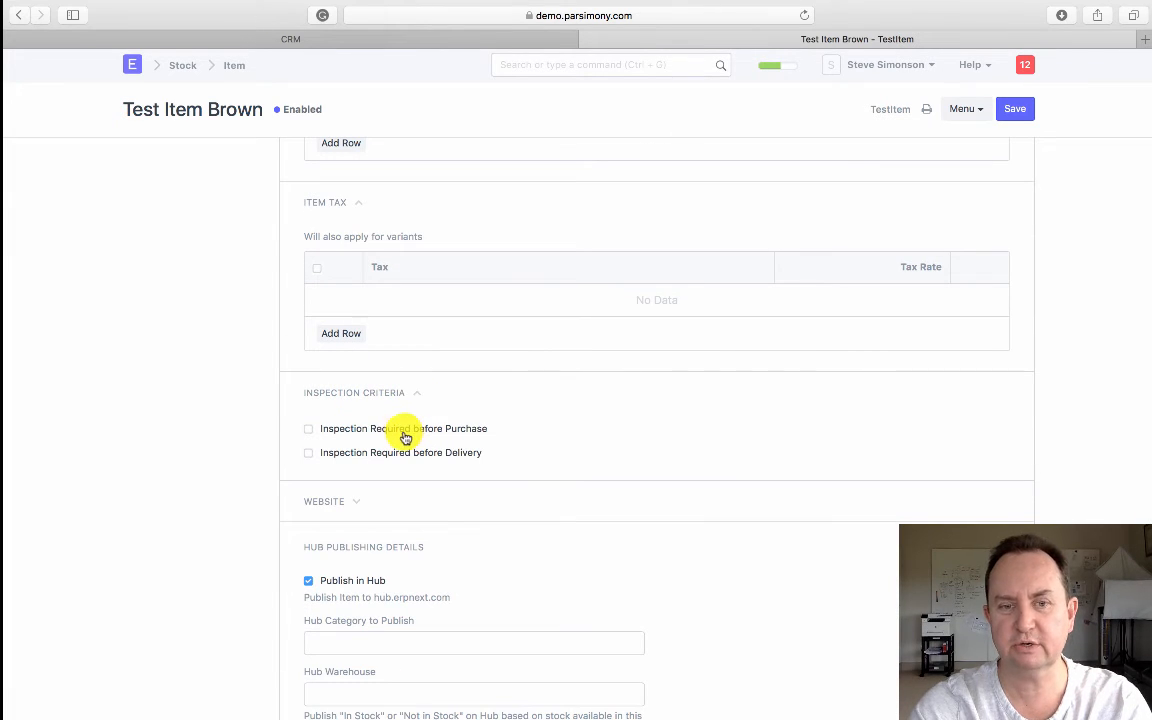
click(309, 429)
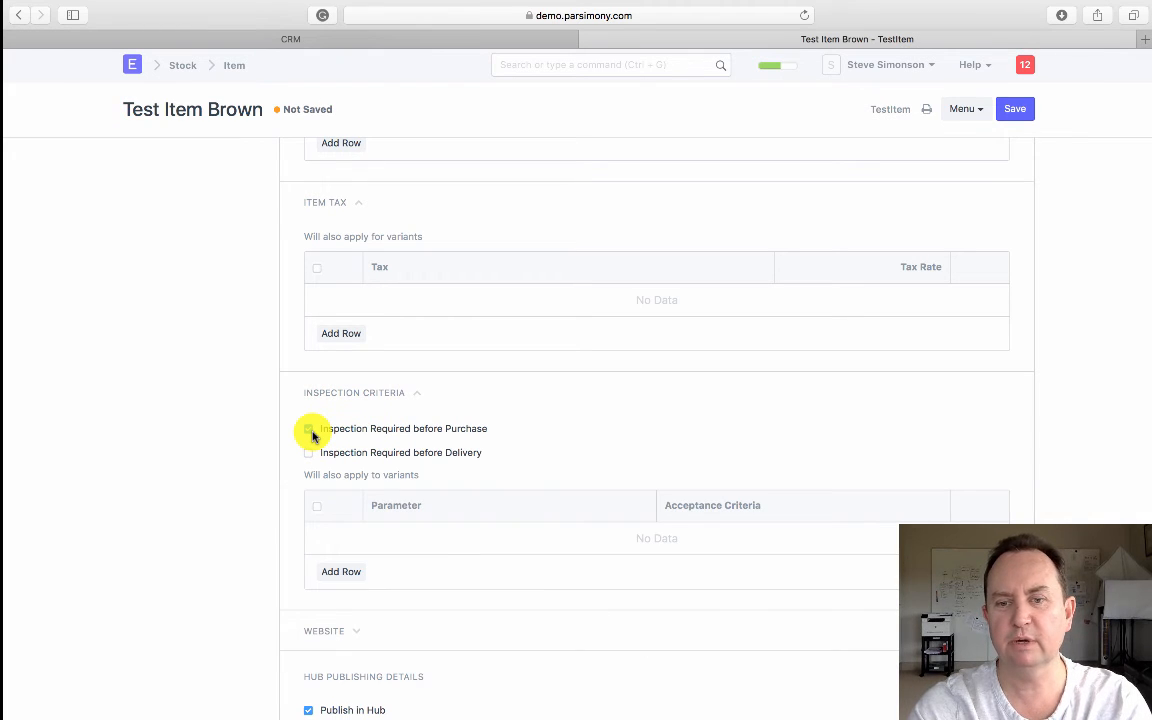
click(310, 431)
click(309, 453)
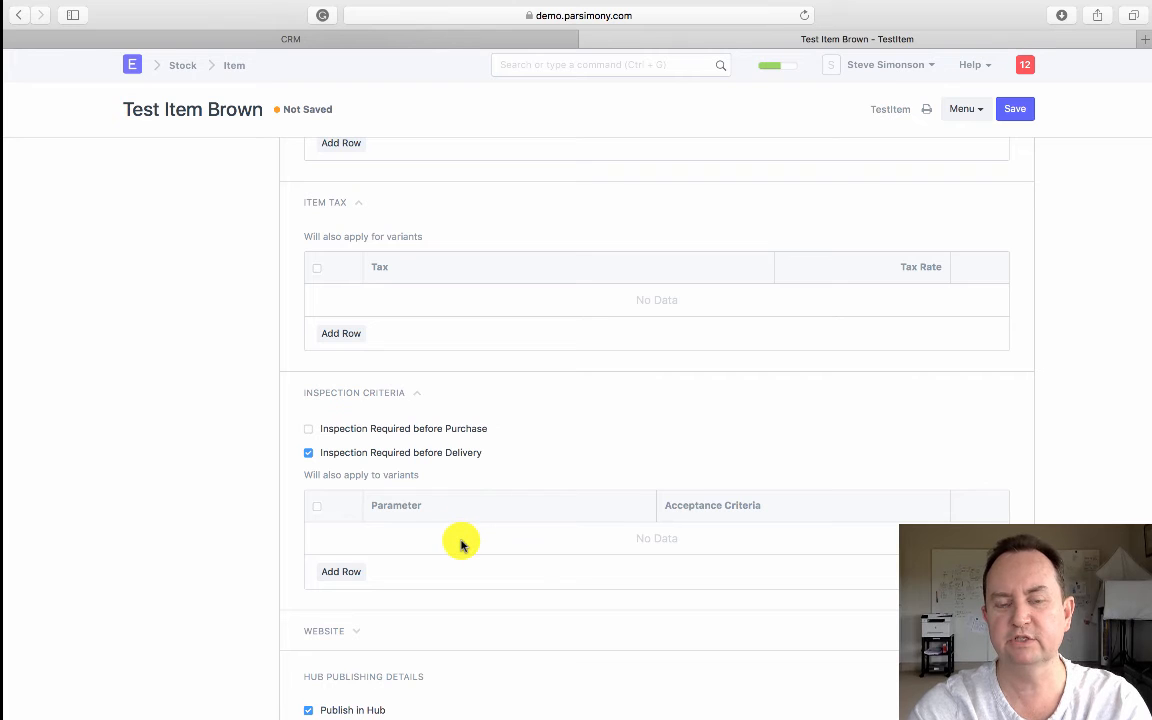
Expand the Website section and enable Show in Website to review its route, warehouse, item group, weightage, slideshow and image options.
scroll(462, 545, down, 2)
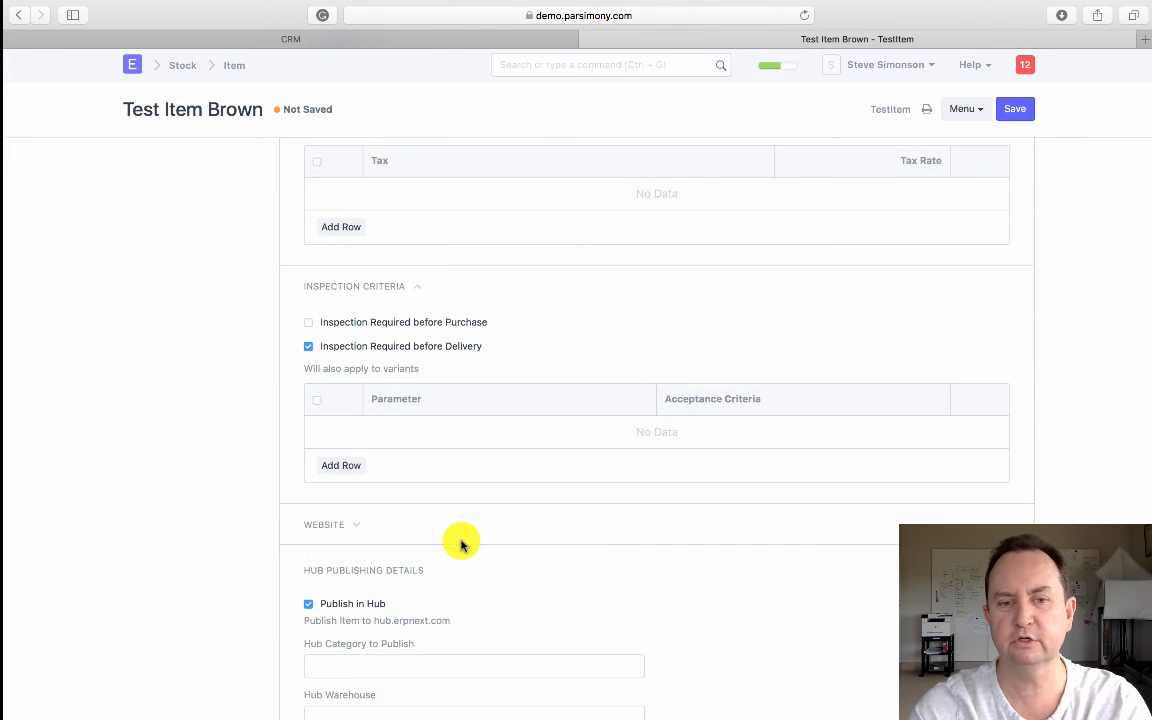
click(362, 522)
scroll(424, 563, down, 2)
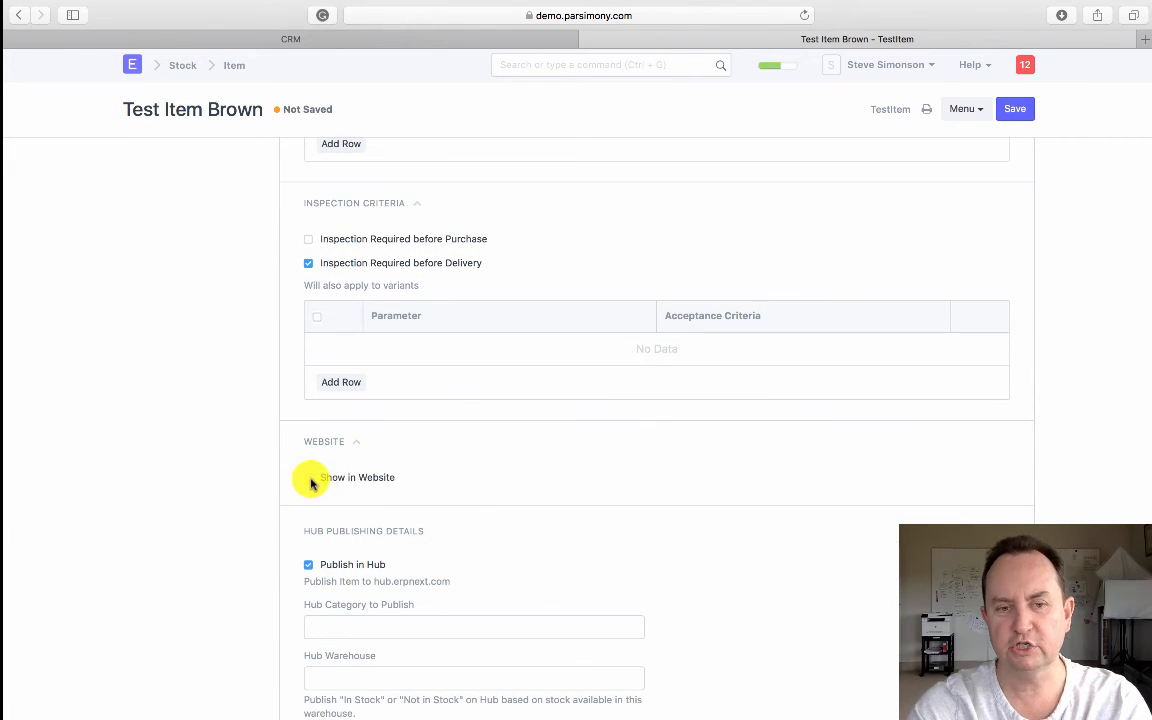
click(308, 478)
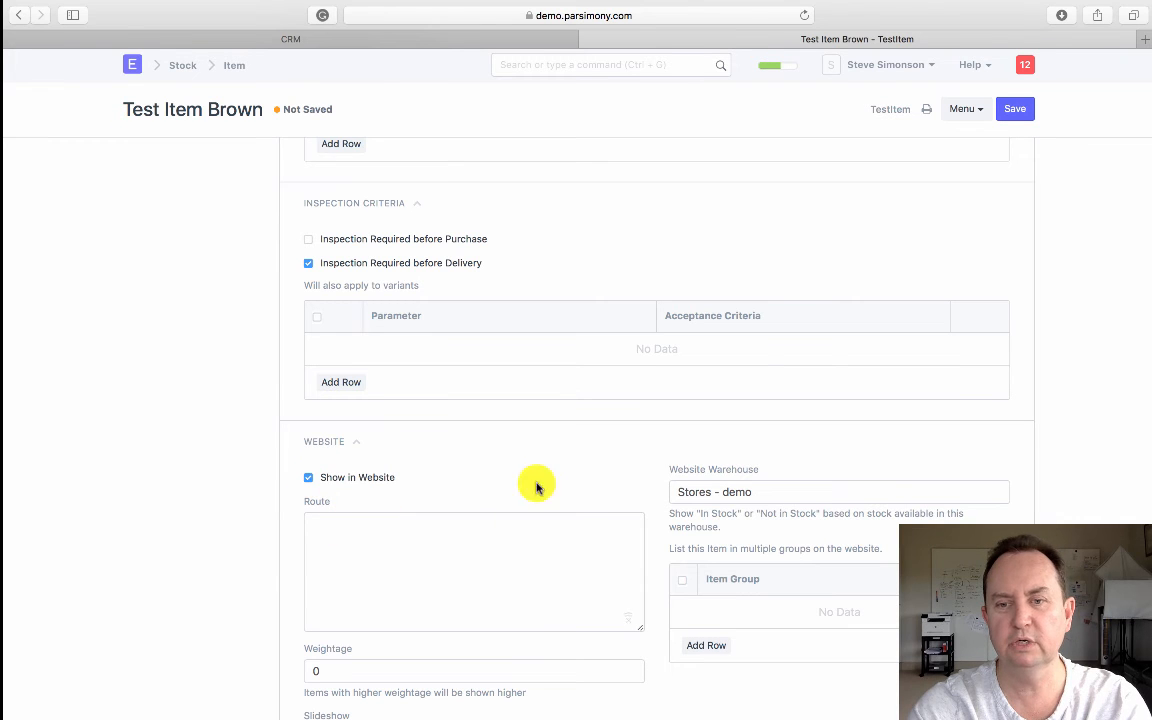
scroll(560, 475, down, 2)
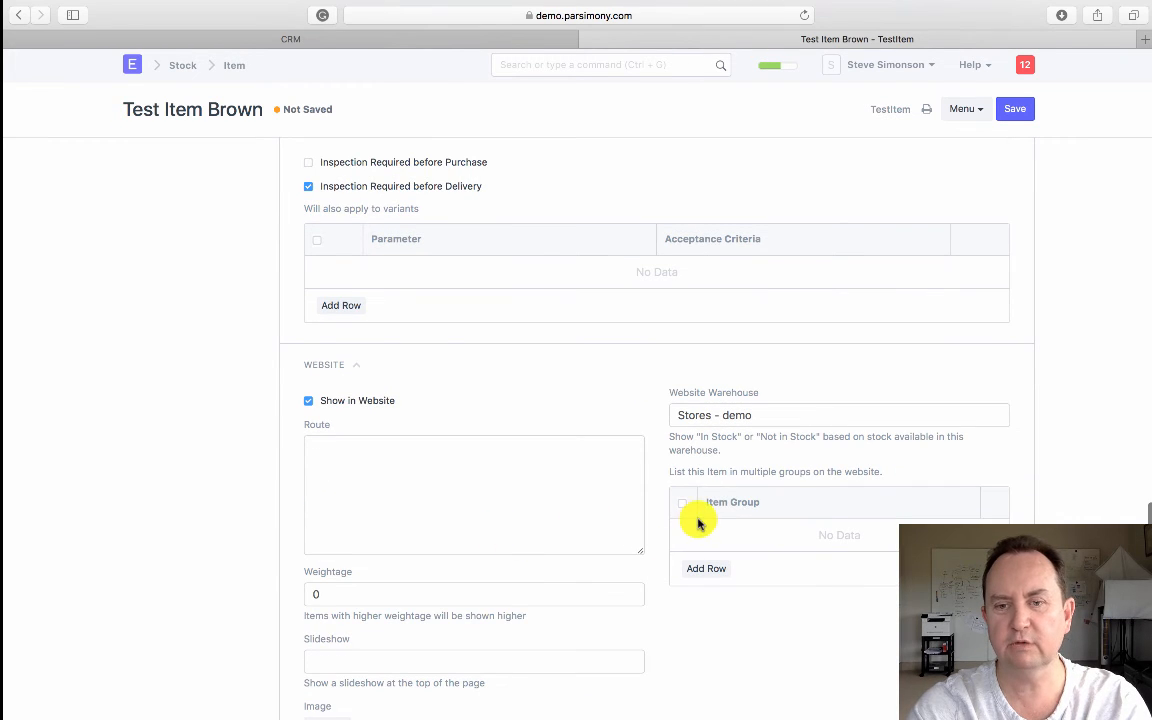
scroll(650, 530, down, 2)
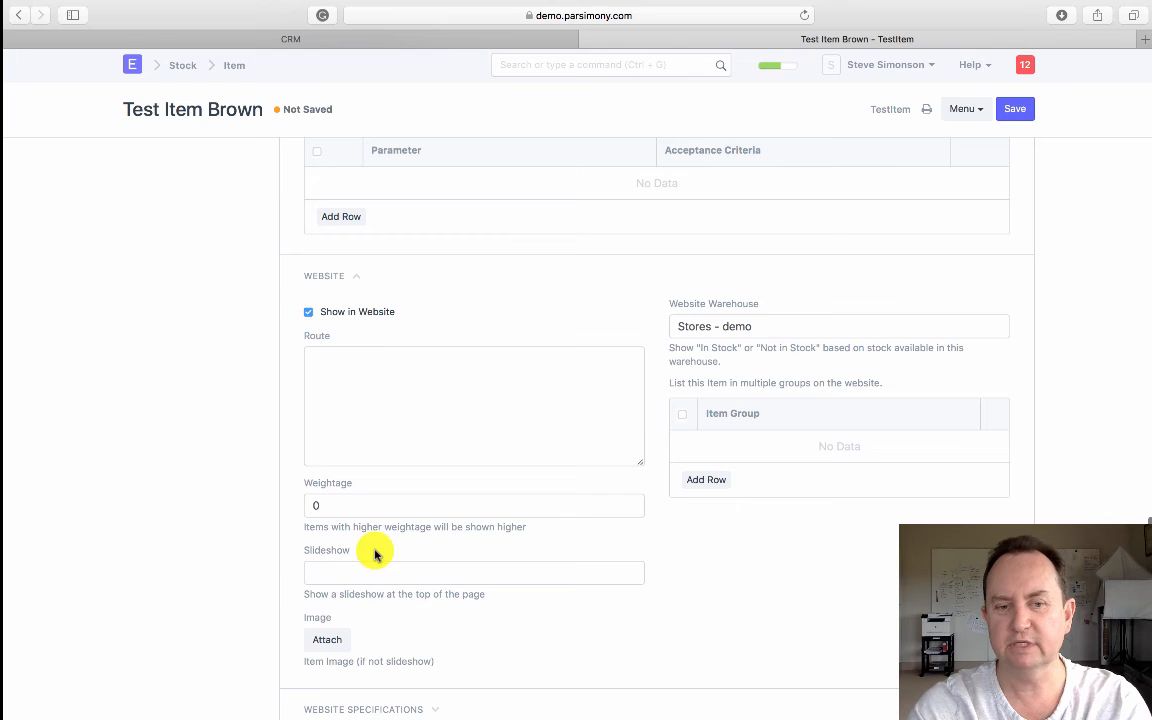
scroll(375, 555, down, 2)
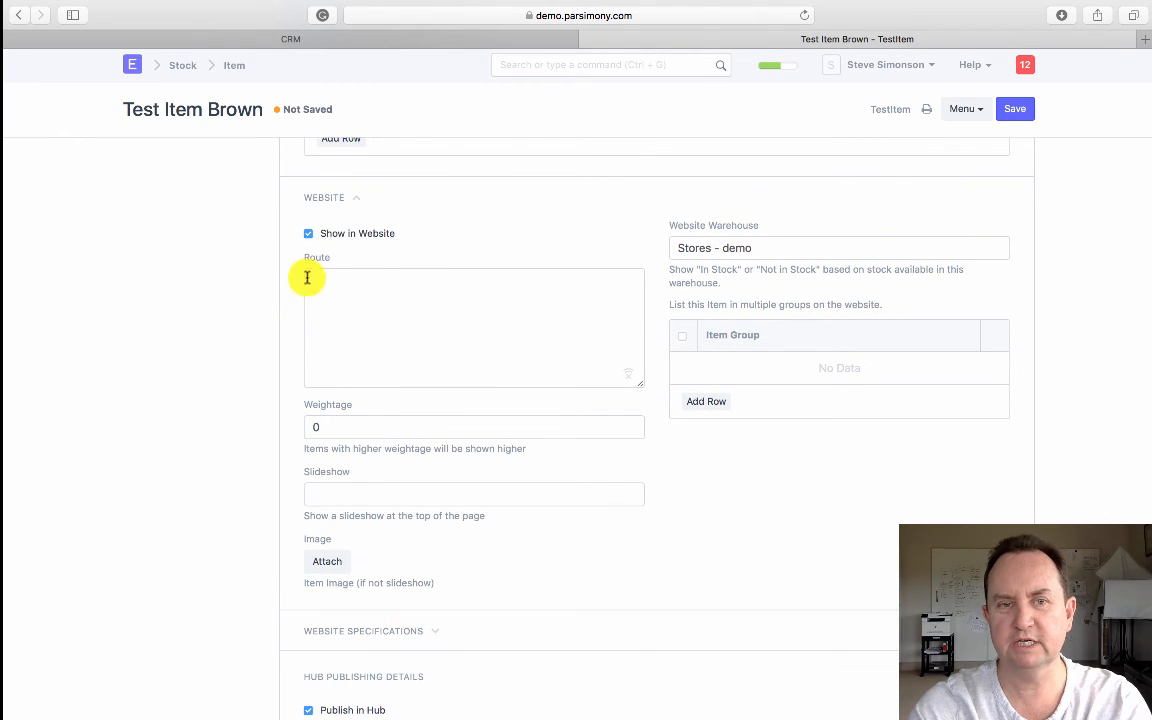
Disable Show in Website and Publish in Hub, and save the item record.
click(308, 233)
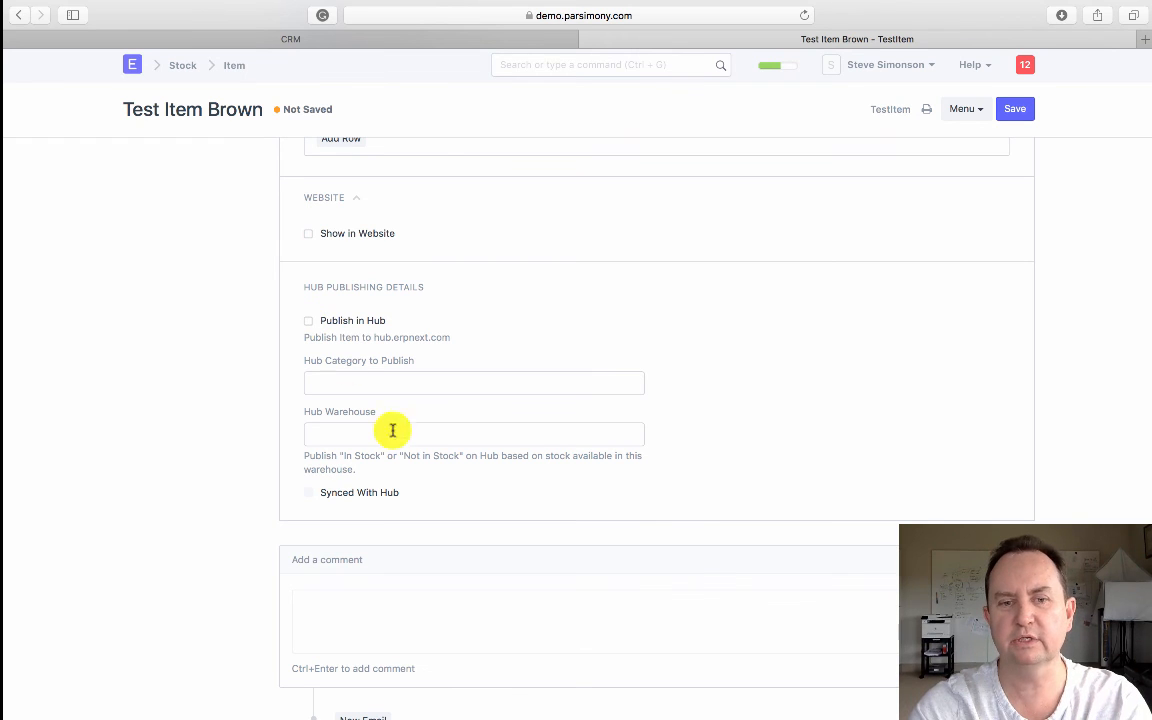
scroll(460, 507, down, 3)
scroll(995, 216, up, 15)
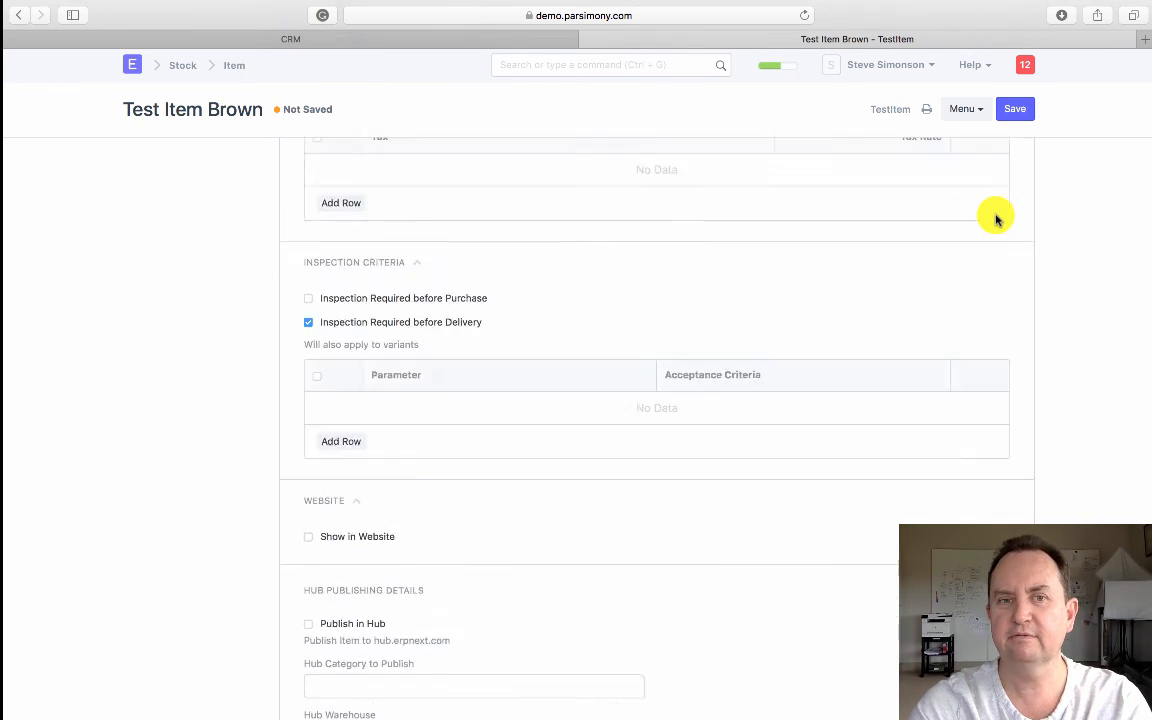
scroll(887, 291, up, 5)
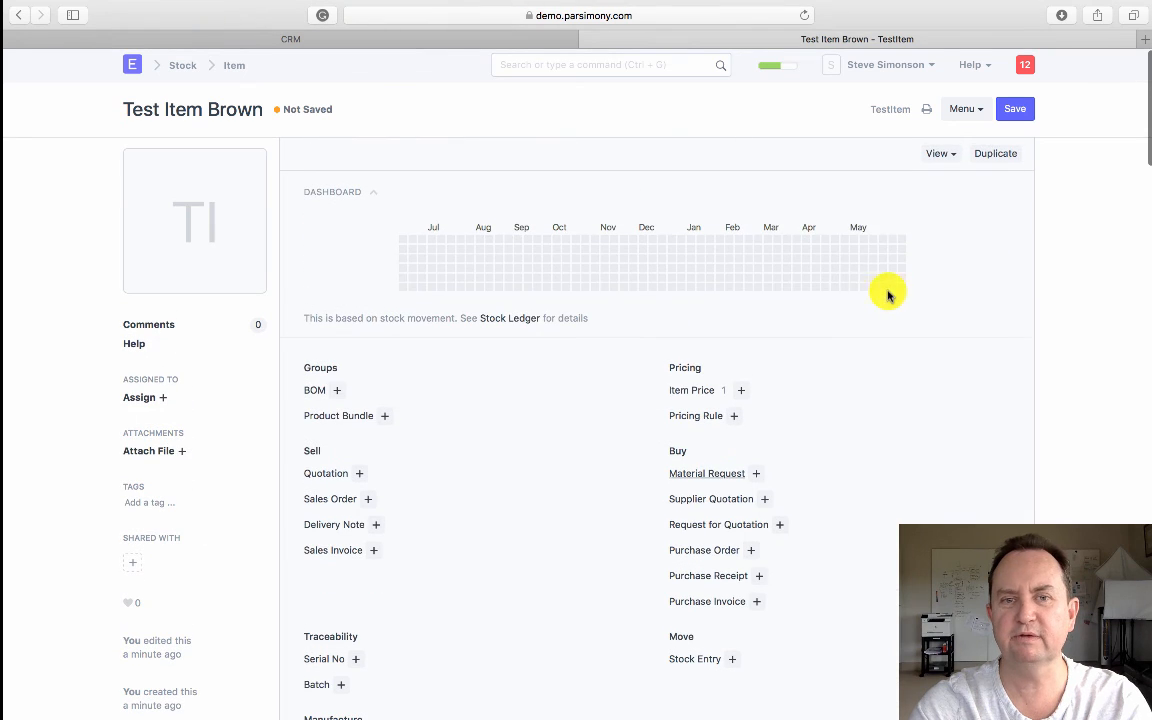
click(1020, 111)
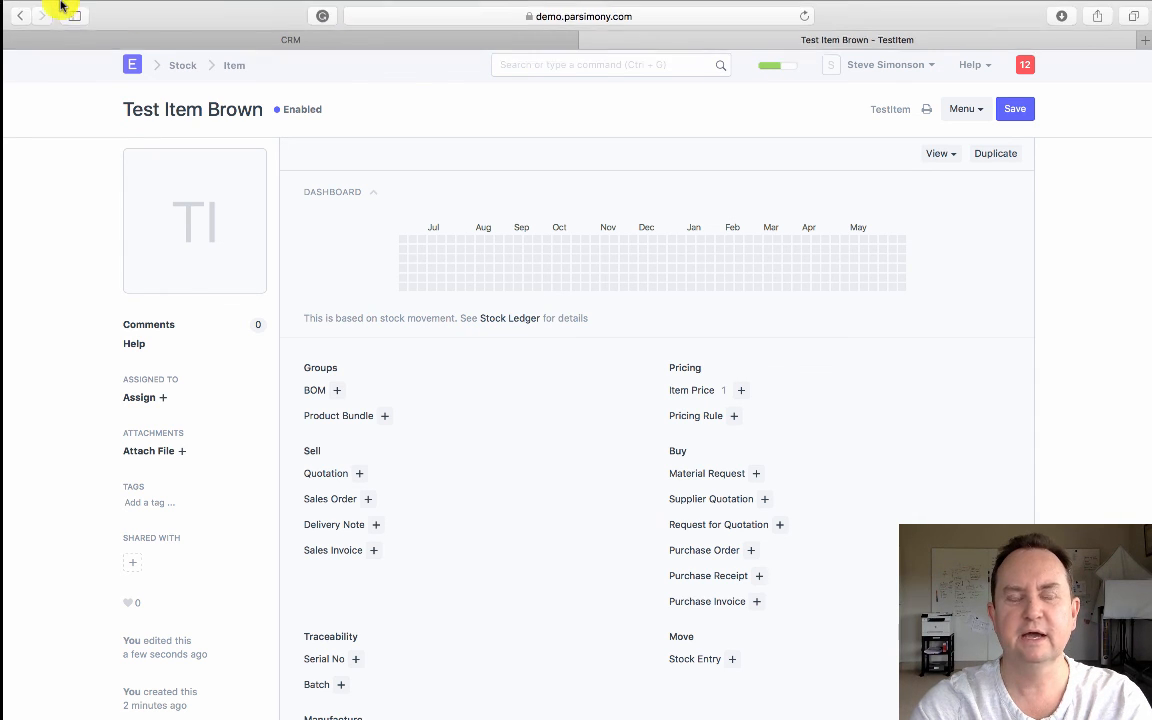
mouse_move(75, 5)
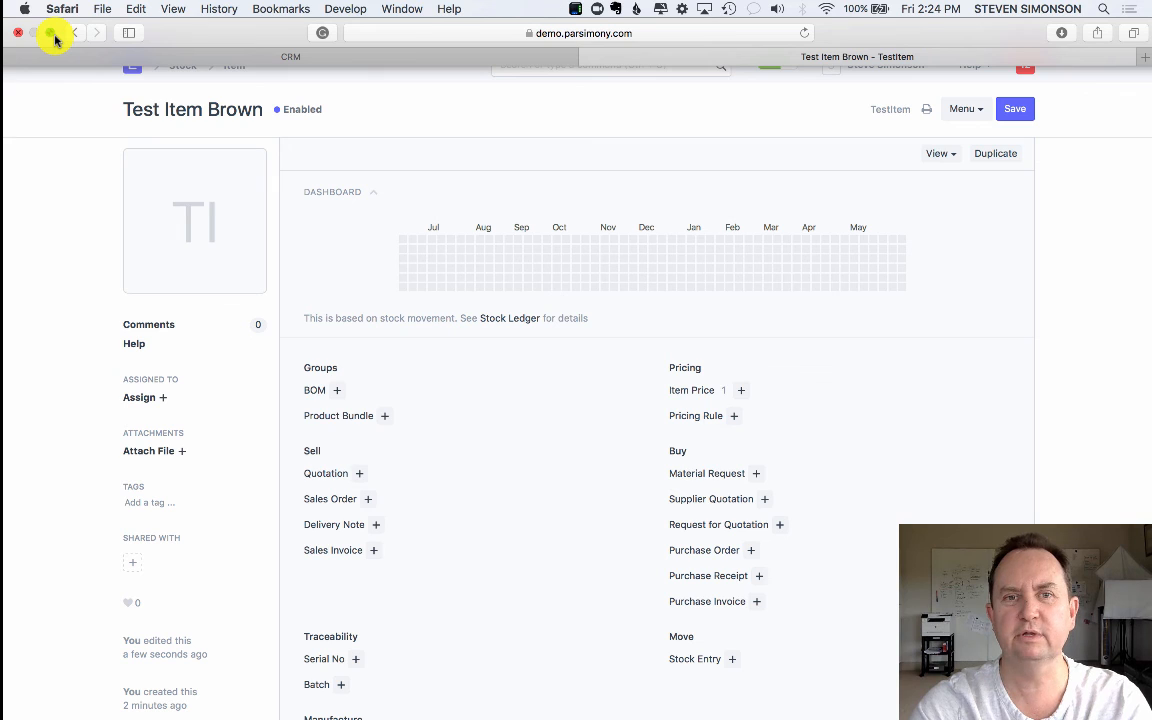
click(53, 34)
click(506, 9)
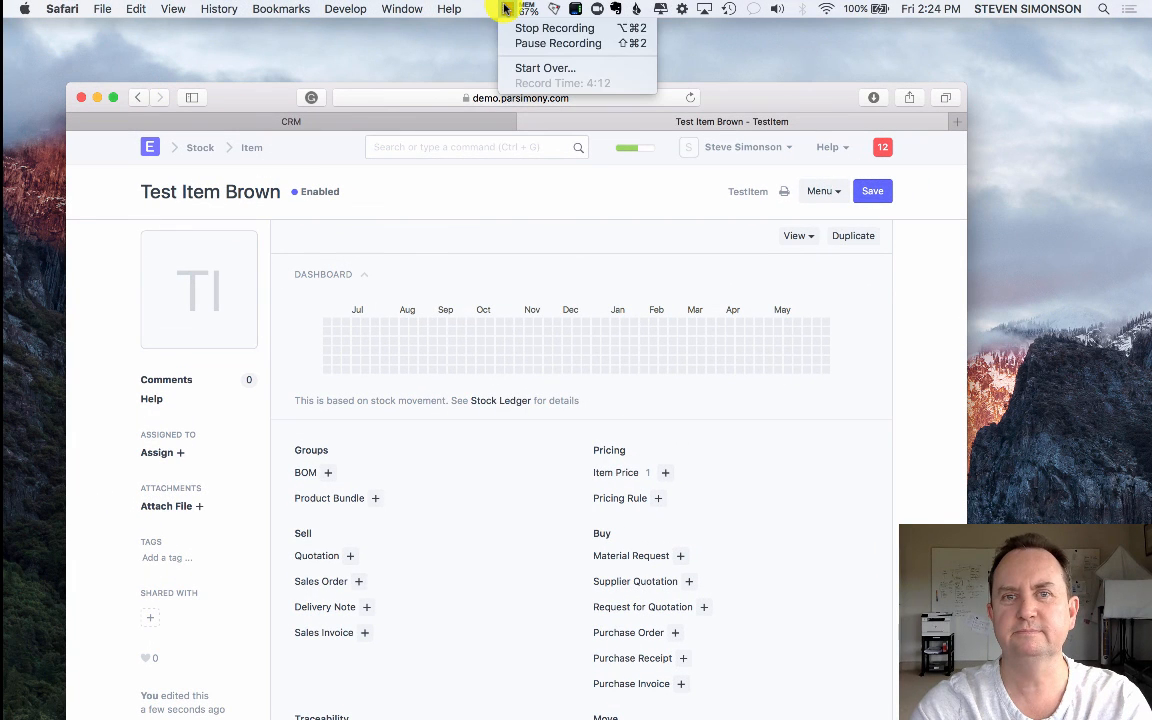